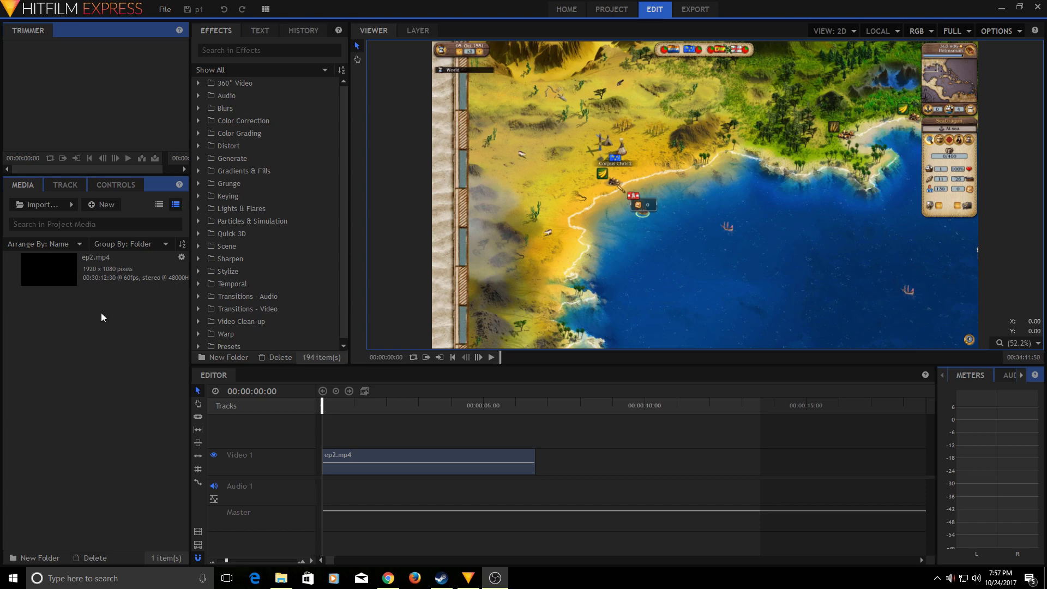
Select the ep2.mp4 gameplay clip, preview it, and return to its start
left_click(256, 453)
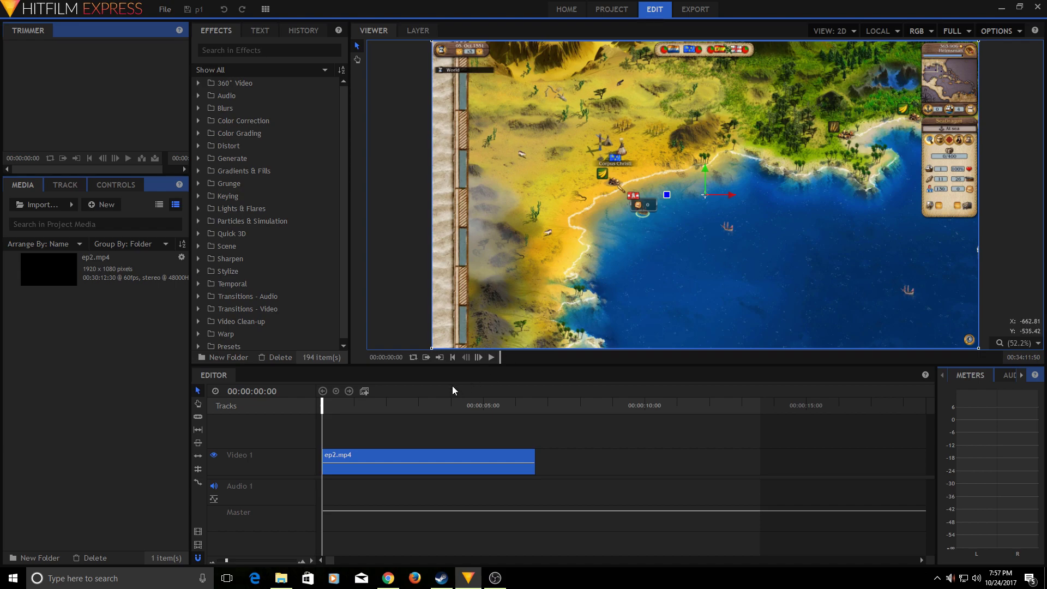
left_click(492, 358)
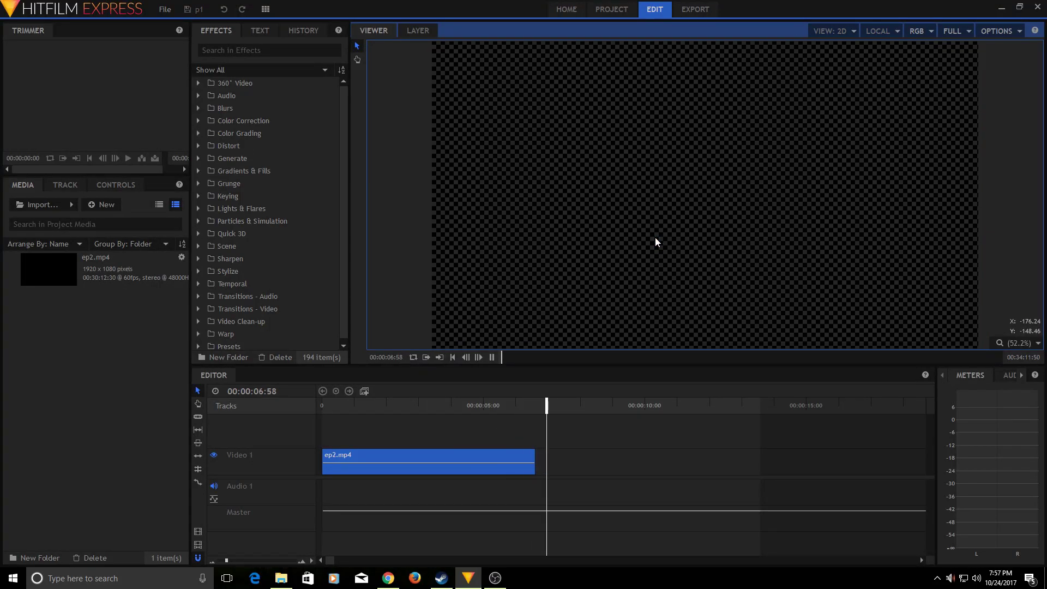
left_click(454, 355)
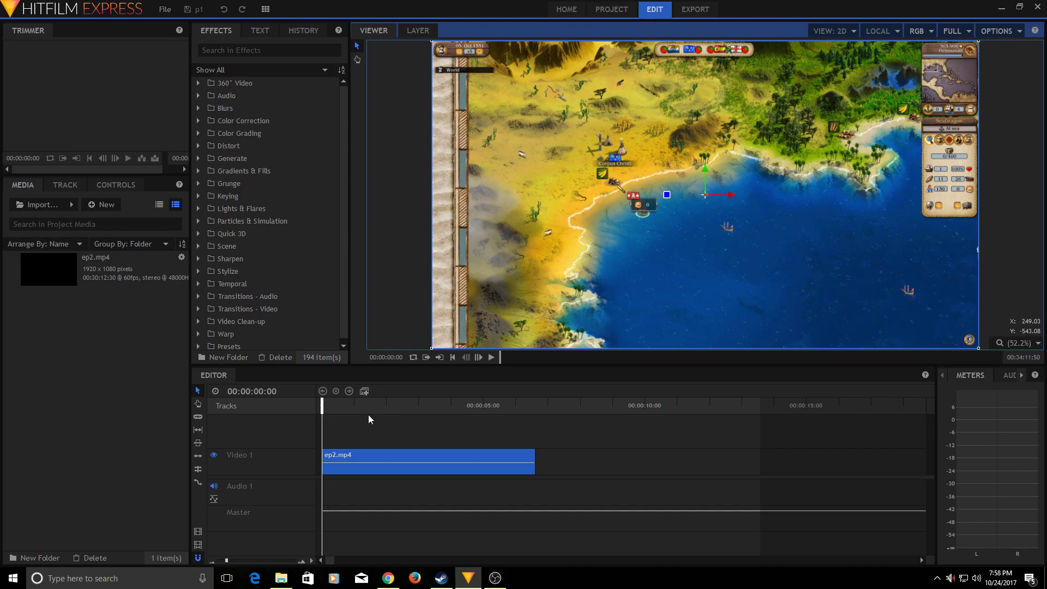
Wrap ep2.mp4 in a new composite shot named ShipComppositeShot
left_click(376, 454)
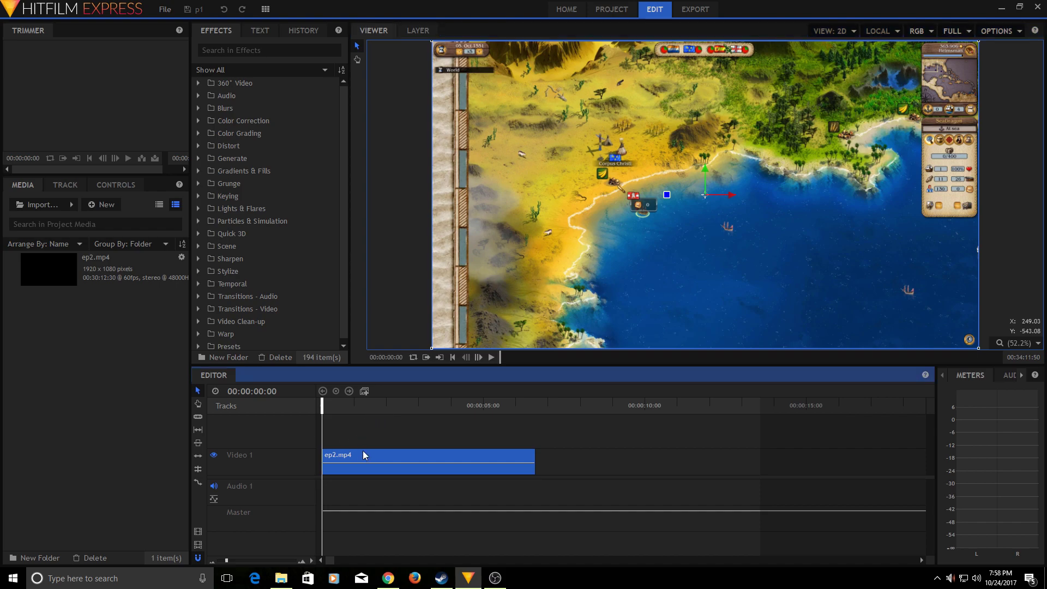
left_click(365, 394)
type("ShipComppositeShot")
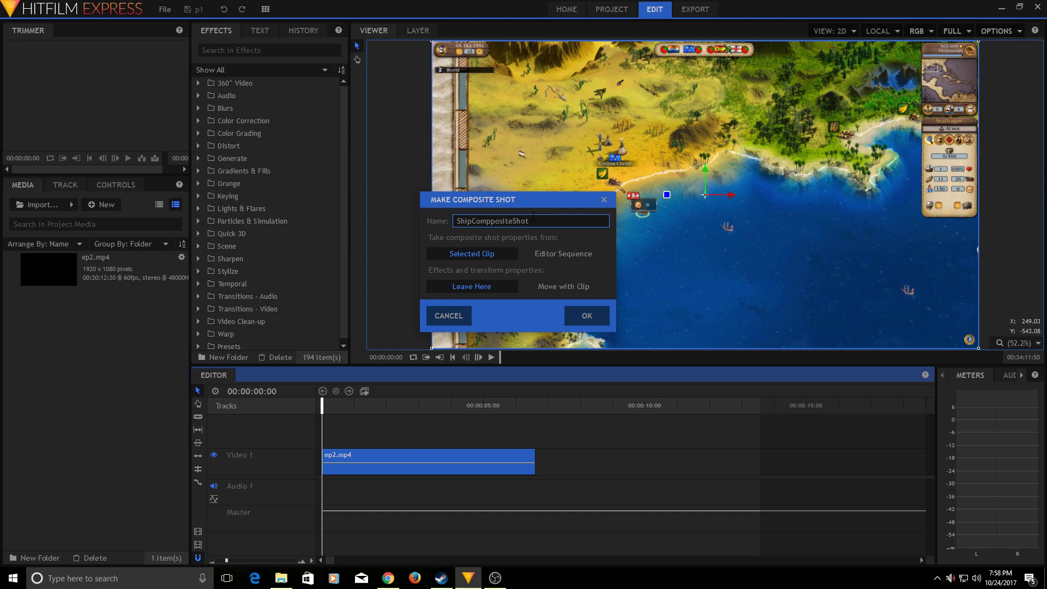
left_click(586, 315)
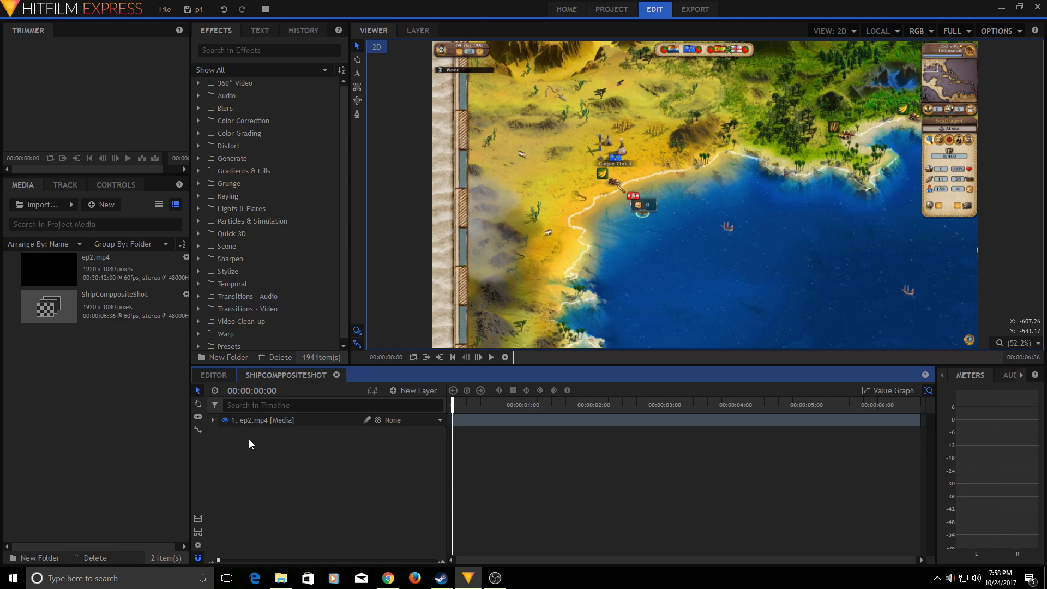
Open and expand the ep2.mp4 layer, then insert a tracker under Tracks
double_click(213, 421)
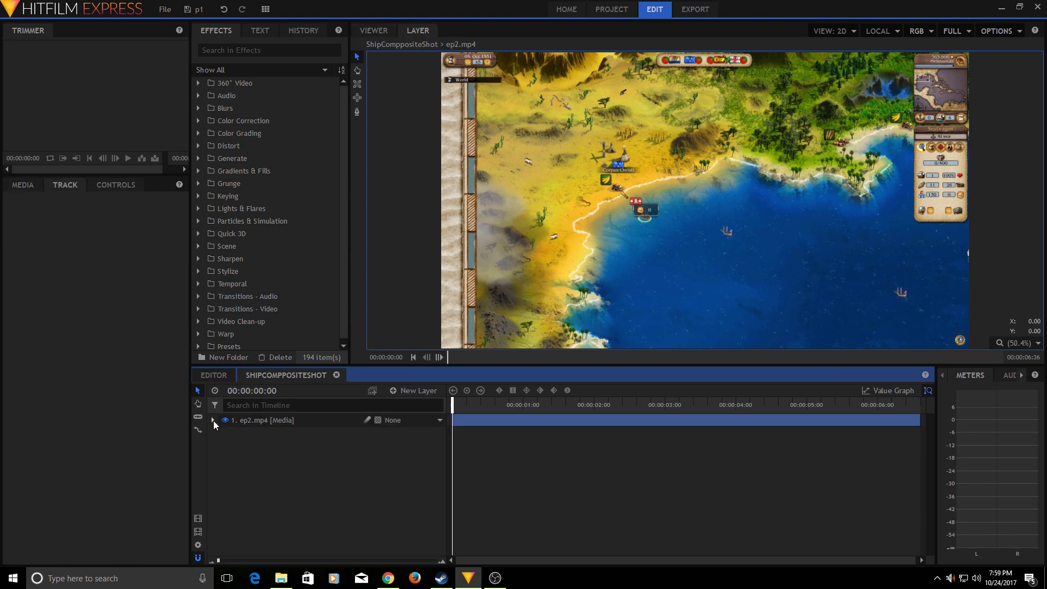
left_click(212, 420)
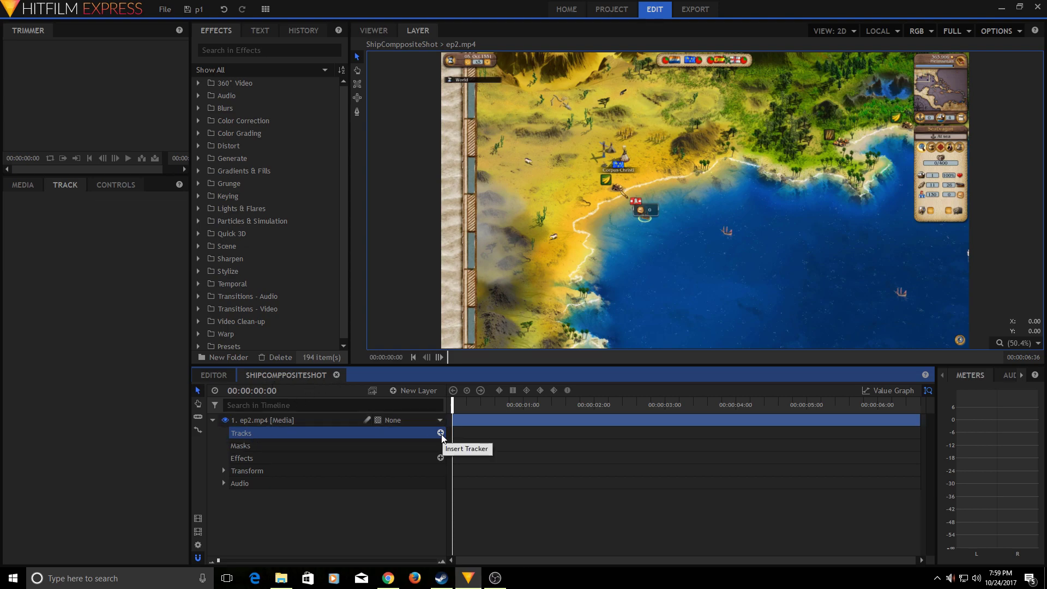
left_click(442, 433)
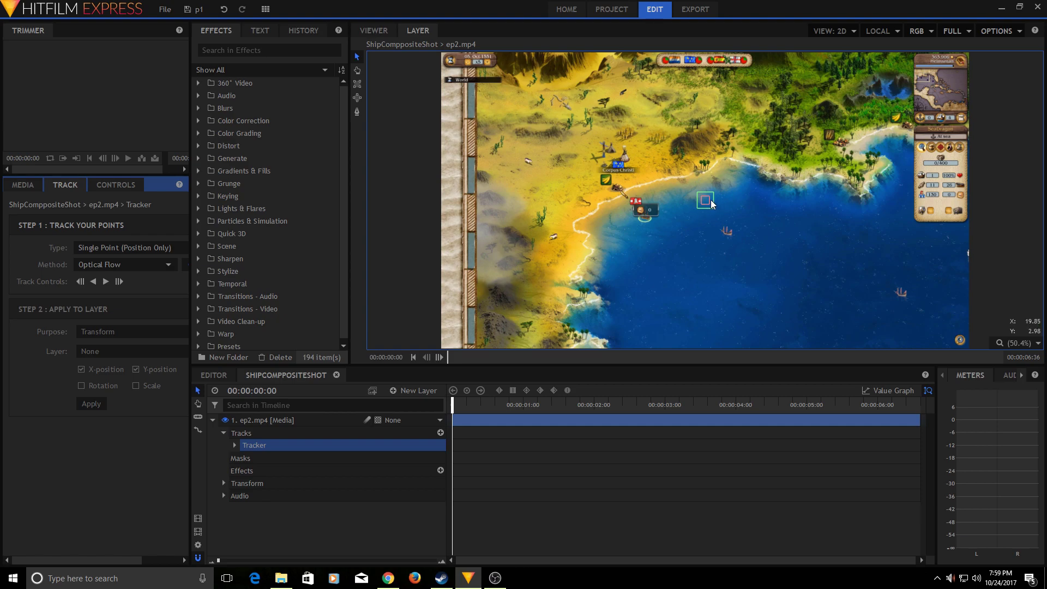
Center the tracker on the lower-right ship and enlarge its search and feature boxes
left_click_drag(713, 204, 738, 227)
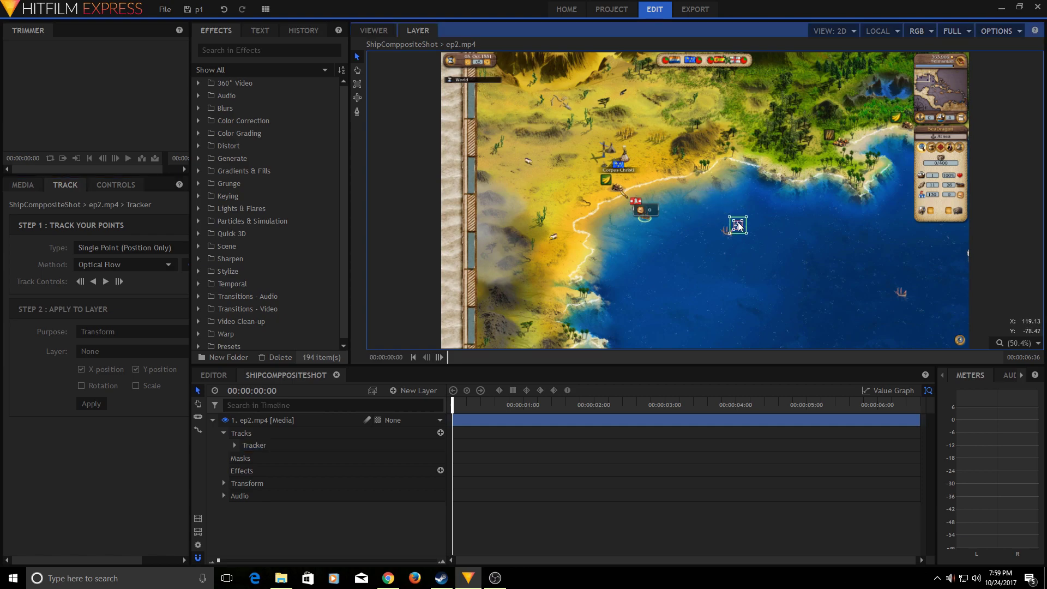
mouse_move(738, 227)
left_mouse_down()
mouse_move(877, 304)
mouse_move(902, 294)
left_mouse_up()
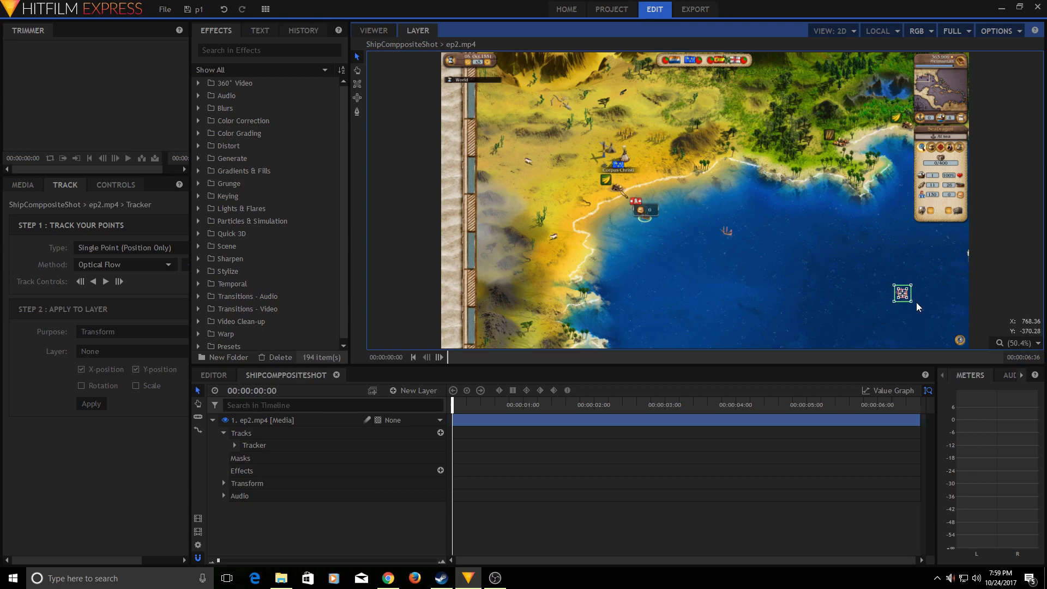
left_click_drag(914, 305, 919, 308)
left_click_drag(910, 299, 913, 301)
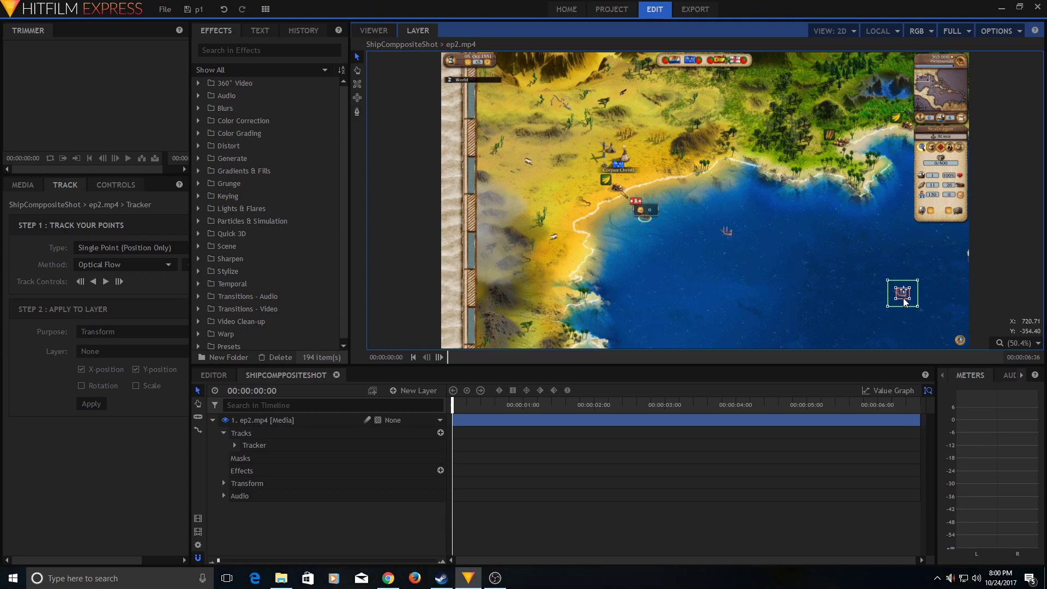
left_click_drag(909, 296, 907, 296)
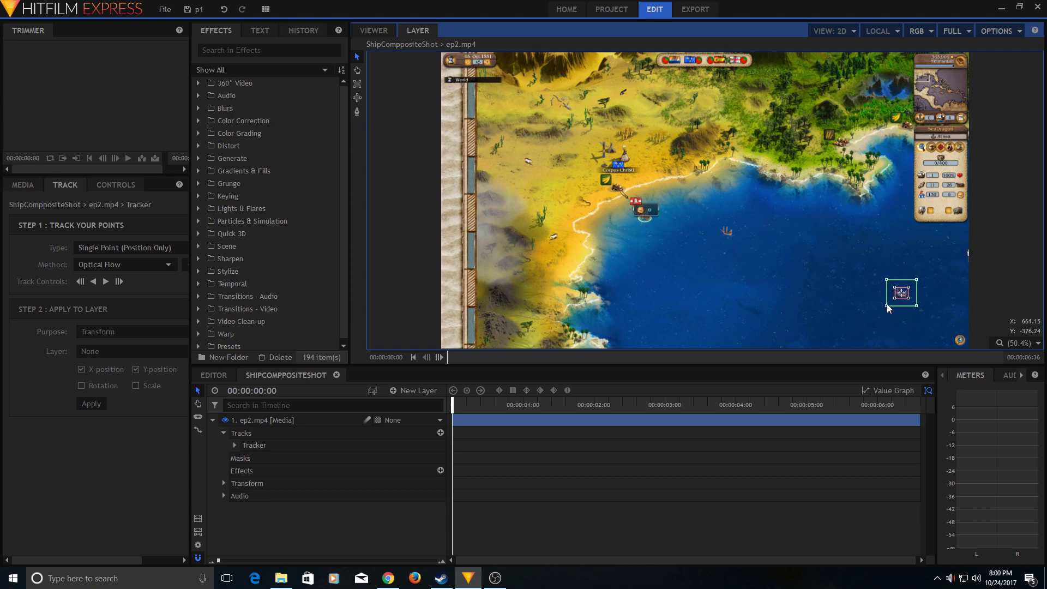
left_click_drag(888, 306, 886, 307)
left_click_drag(887, 308, 884, 309)
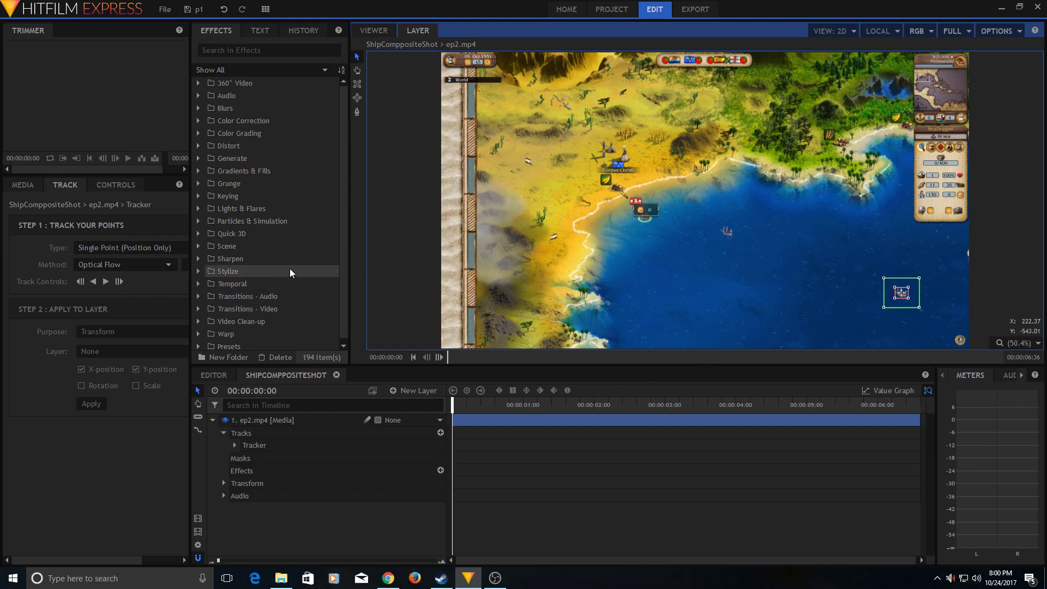
Select the ep2.mp4 tracker and show its tracking steps
left_click(28, 186)
left_click(111, 185)
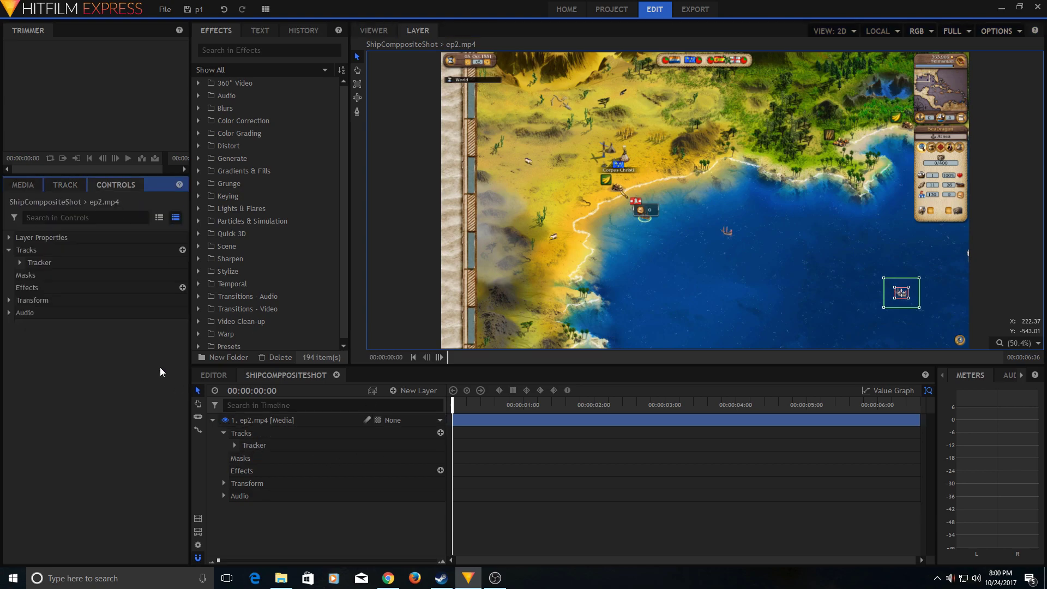
left_click(260, 446)
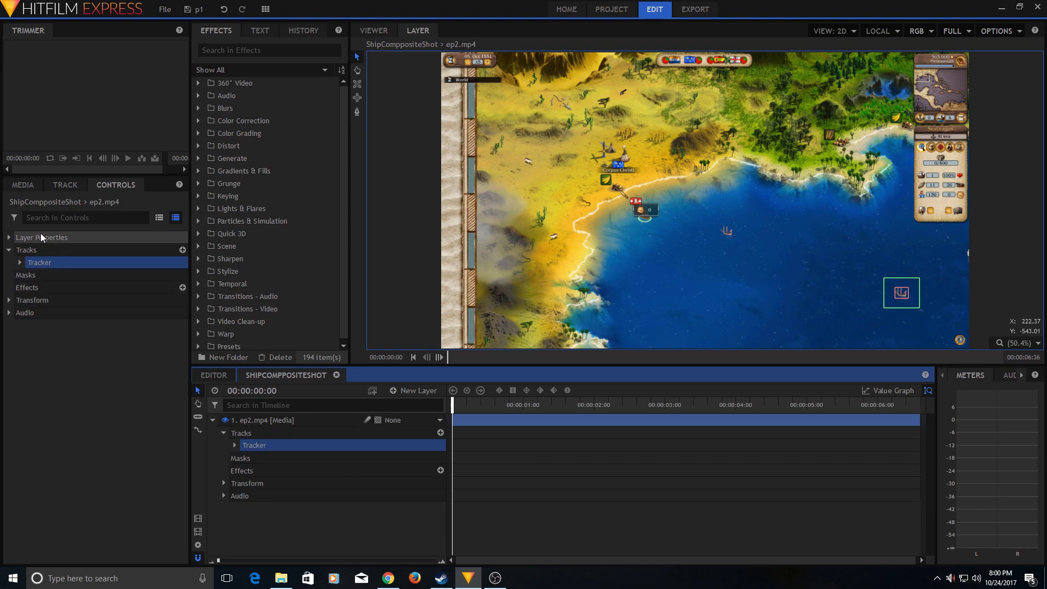
left_click(70, 193)
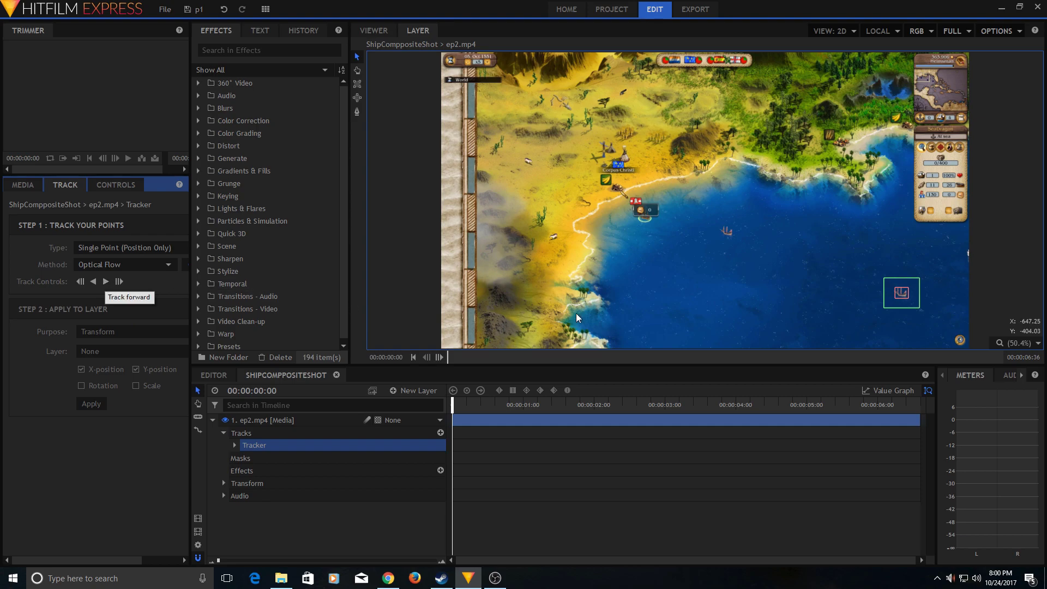
Track the ship forward to the clip's end, re-centering the tracker once
left_click(104, 282)
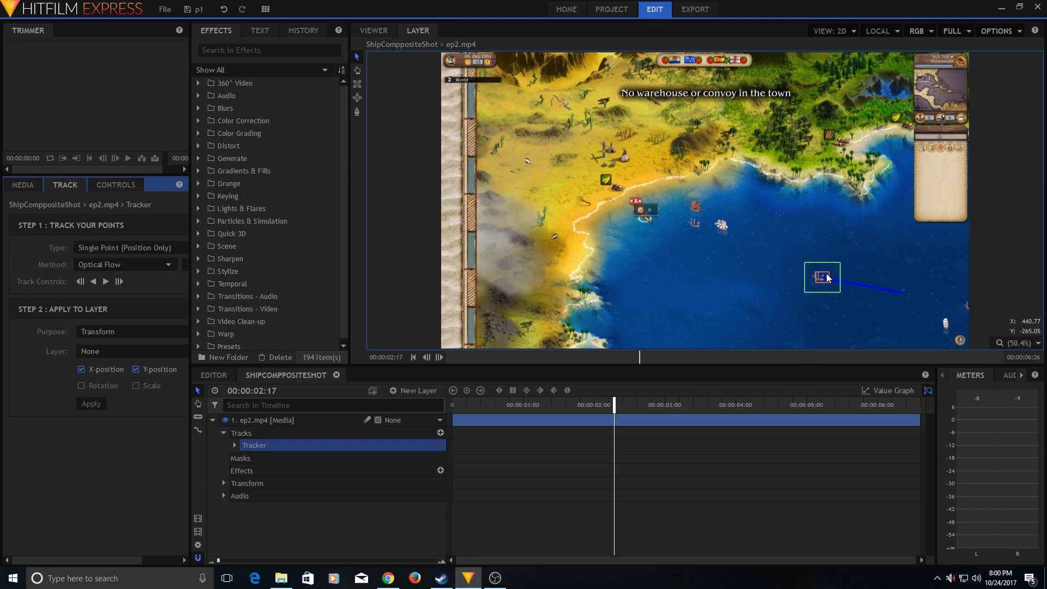
left_click_drag(827, 279, 824, 277)
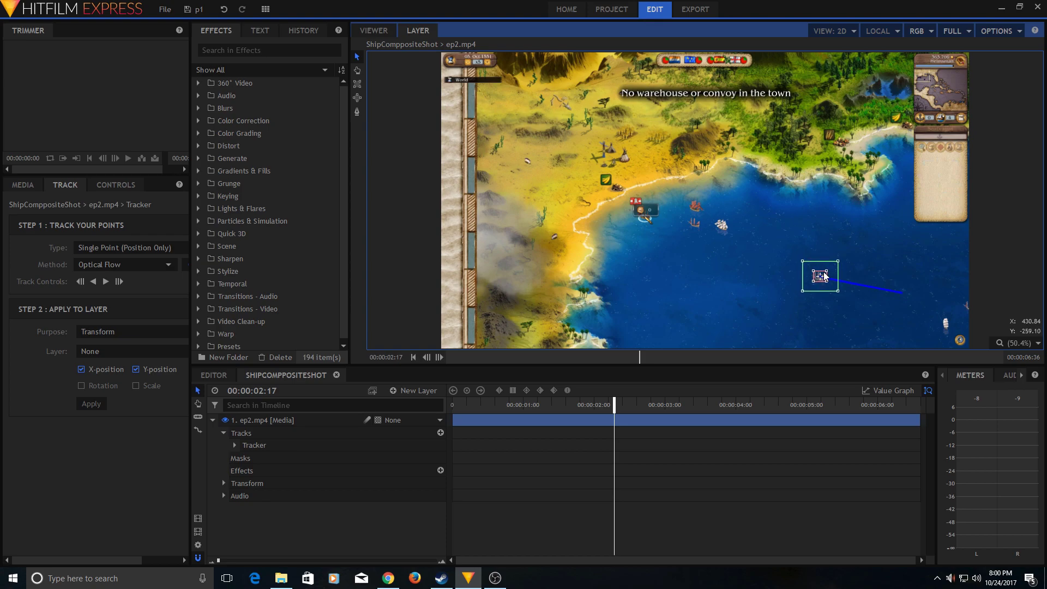
left_click(106, 282)
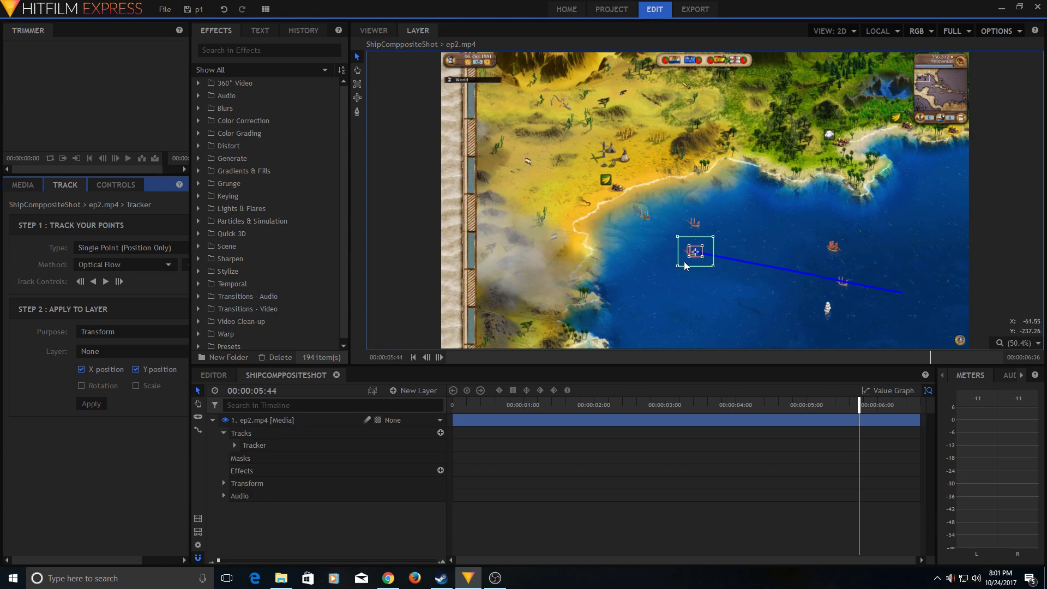
left_click(107, 283)
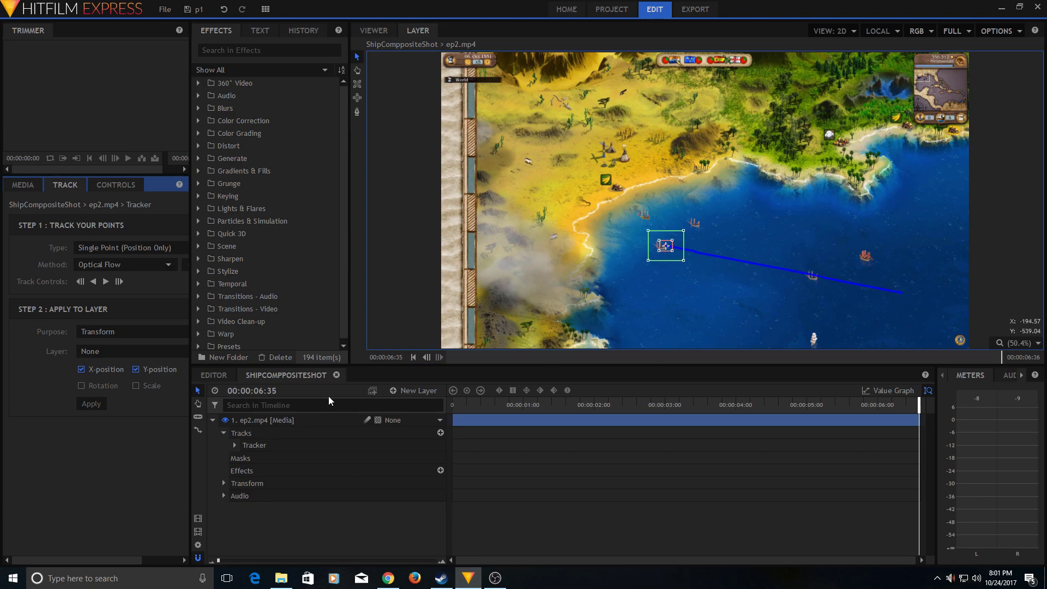
Collapse ep2.mp4 and add a new point layer to the composite
left_click(212, 421)
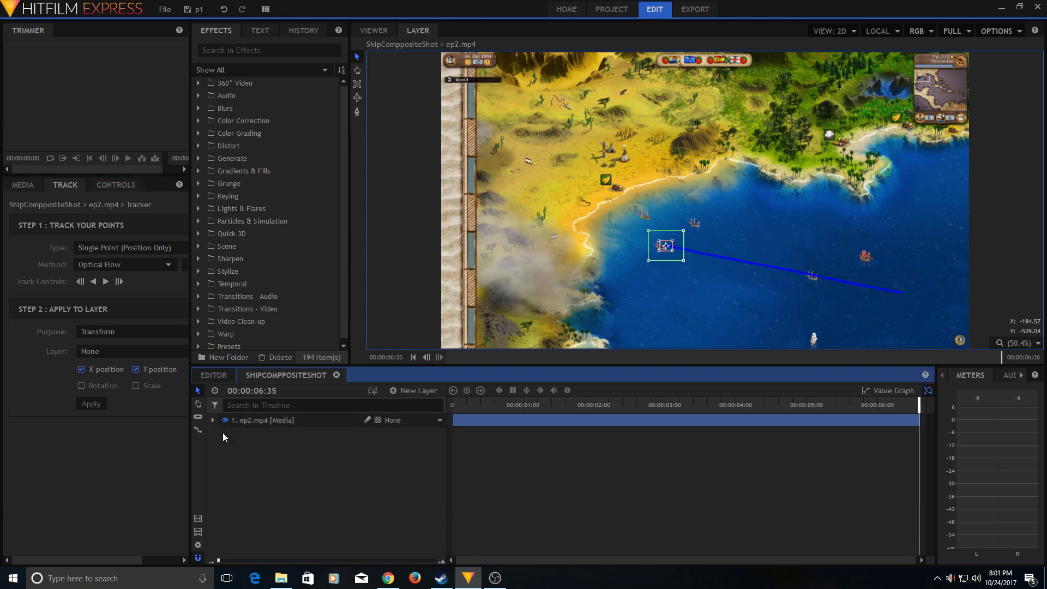
right_click(265, 444)
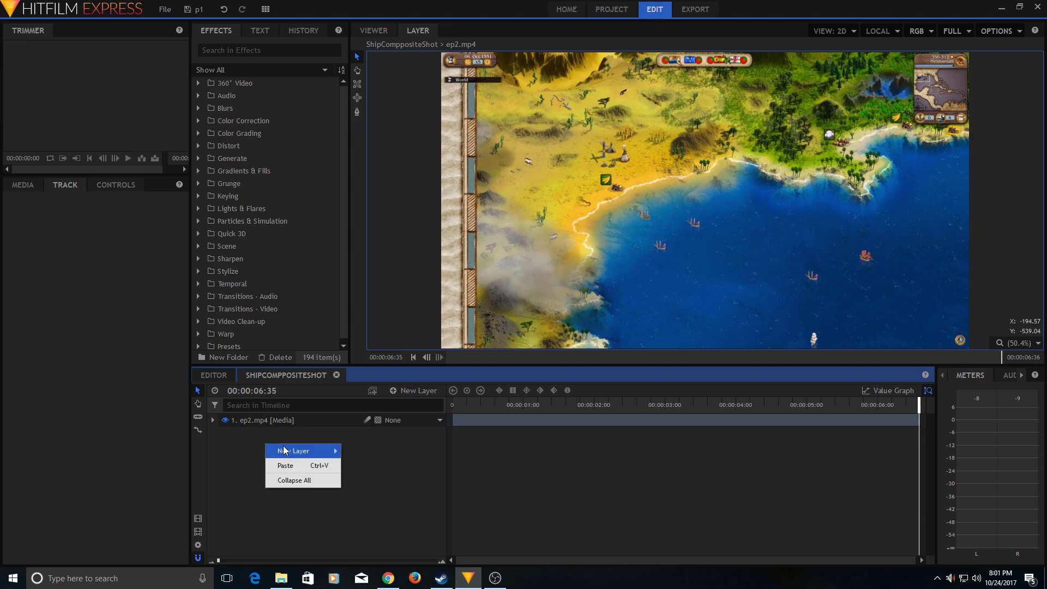
mouse_move(296, 451)
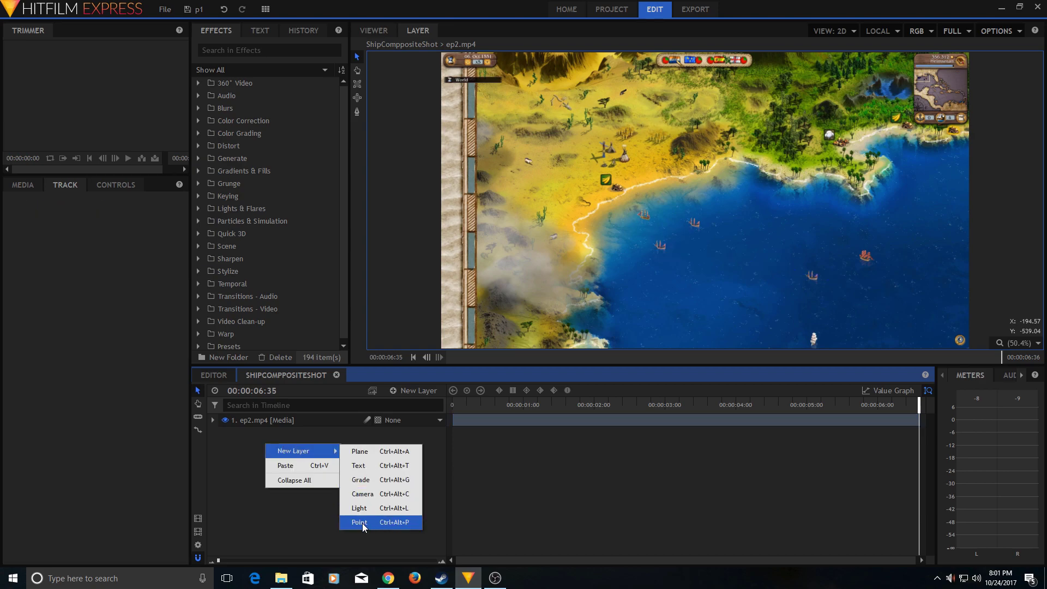
left_click(360, 521)
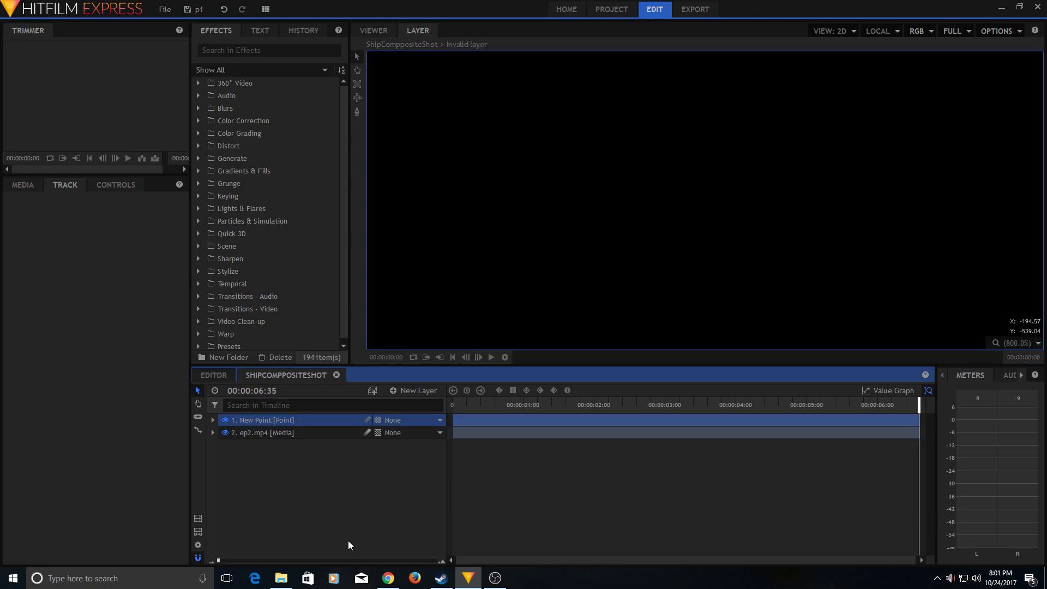
Rename the point layer to Tracker and reselect the ep2.mp4 tracking data
right_click(247, 422)
left_click(283, 399)
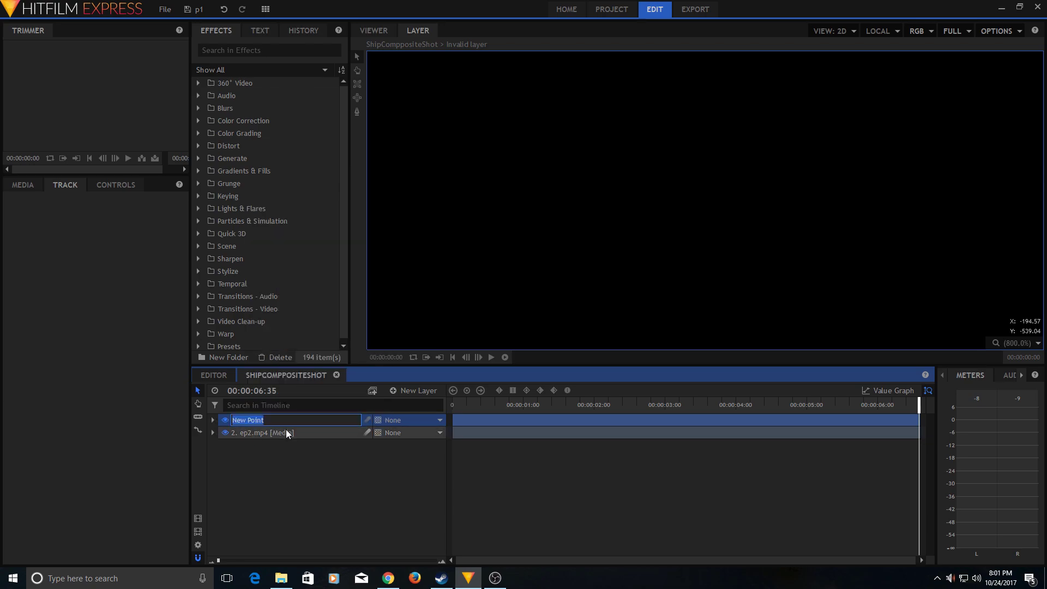
type("Tracker")
key("Return")
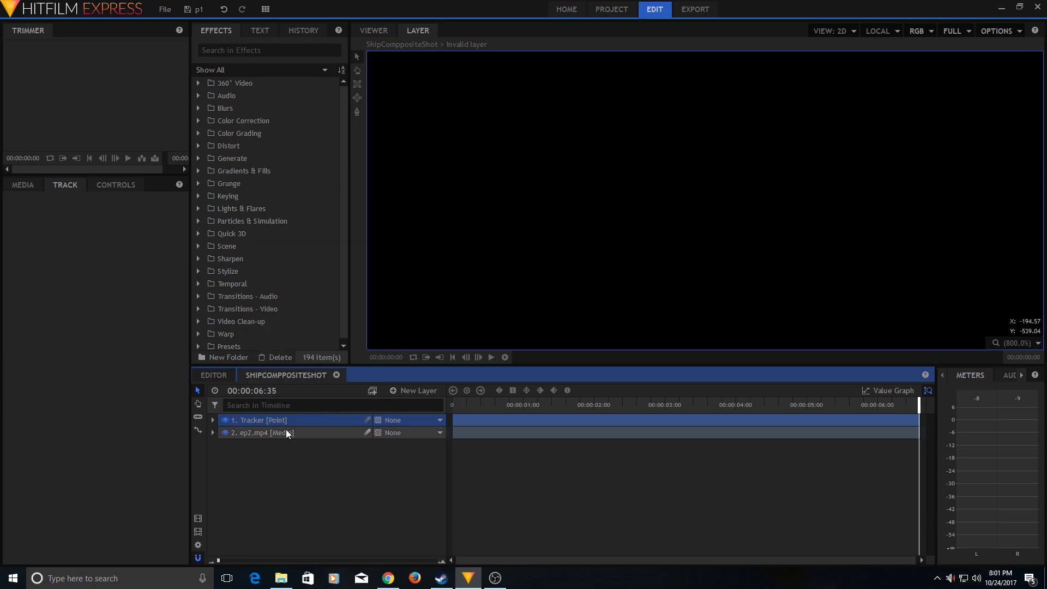
left_click(211, 432)
left_click(255, 458)
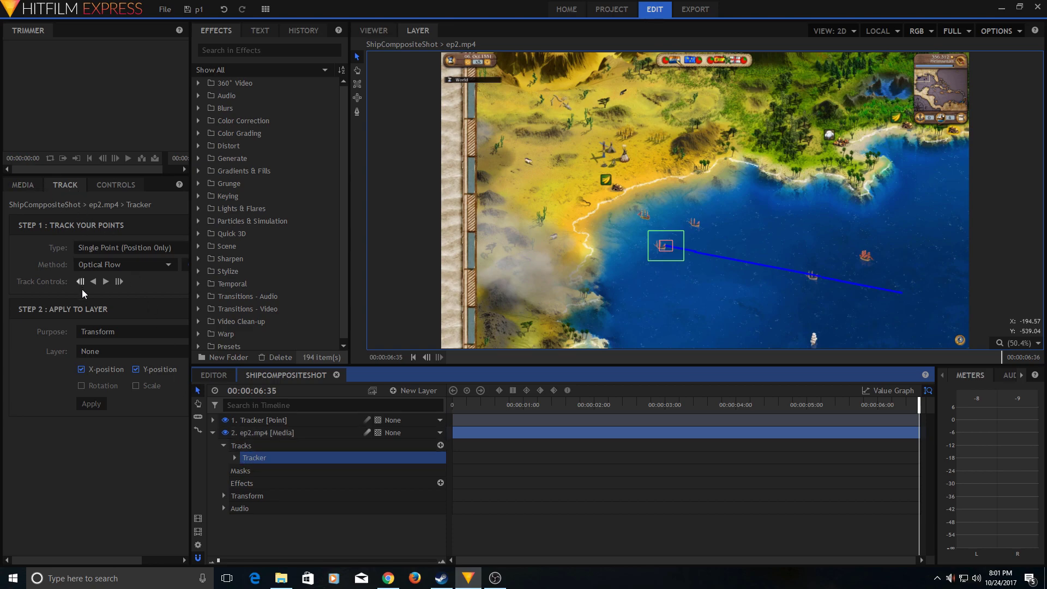
Apply the ship's tracking data to the '1. Tracker' layer
left_click(119, 355)
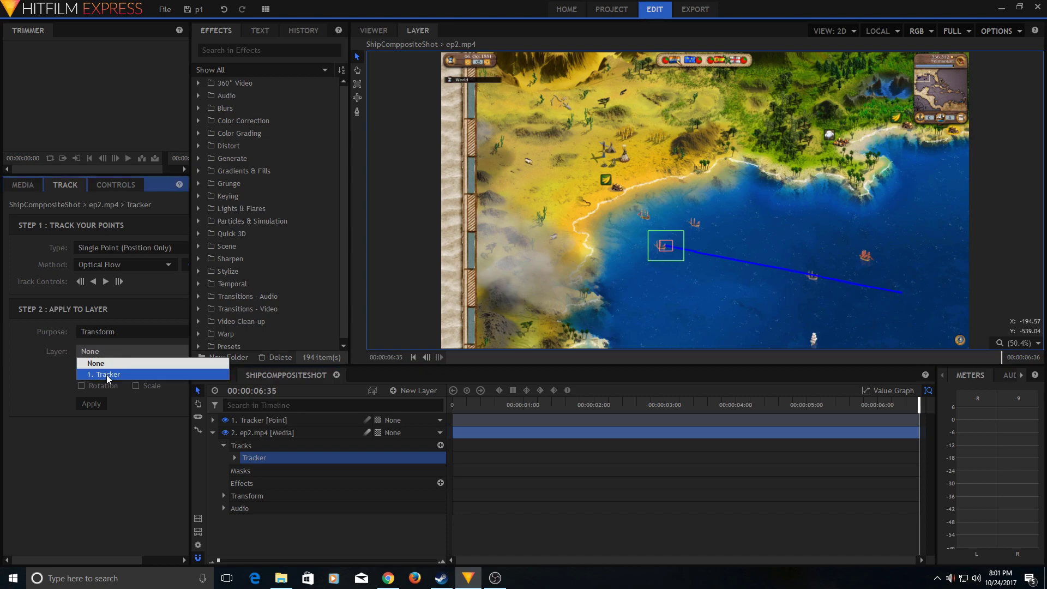
left_click(107, 375)
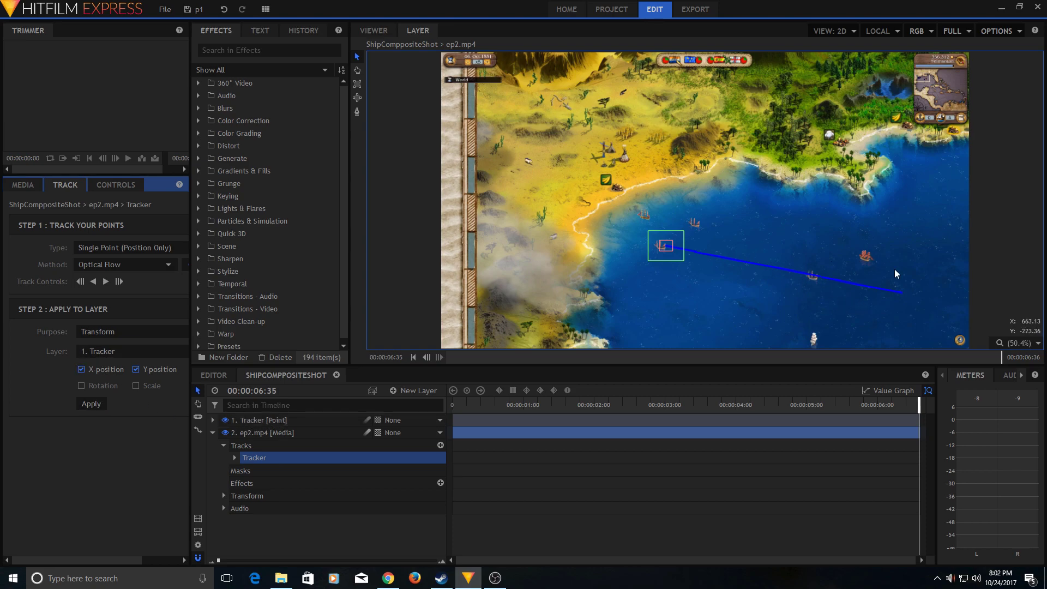
left_click(209, 373)
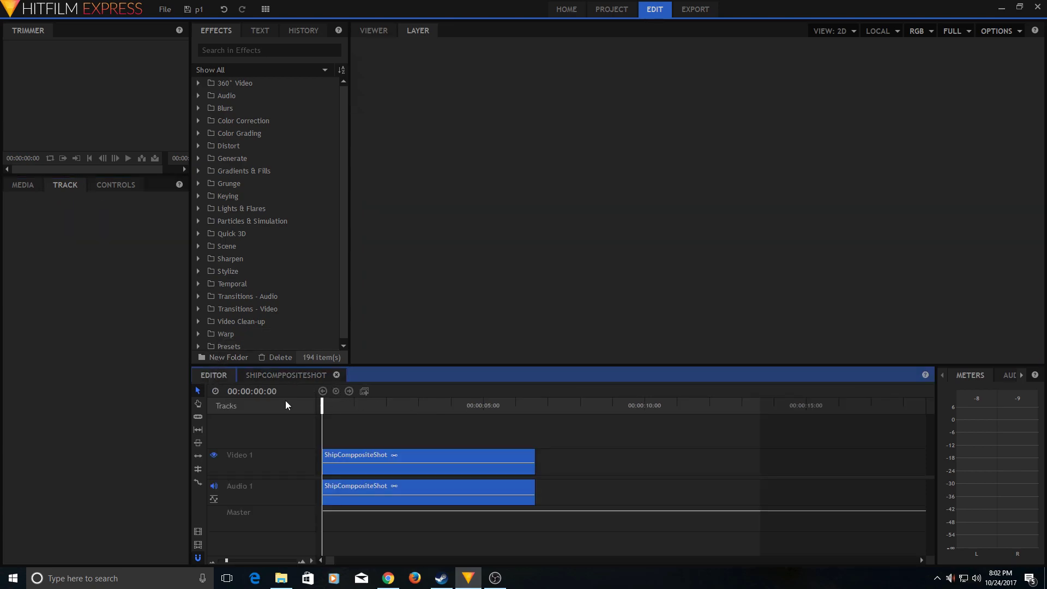
Play ShipCompositeShot from the start to confirm the Tracker point follows the ship
left_click(379, 29)
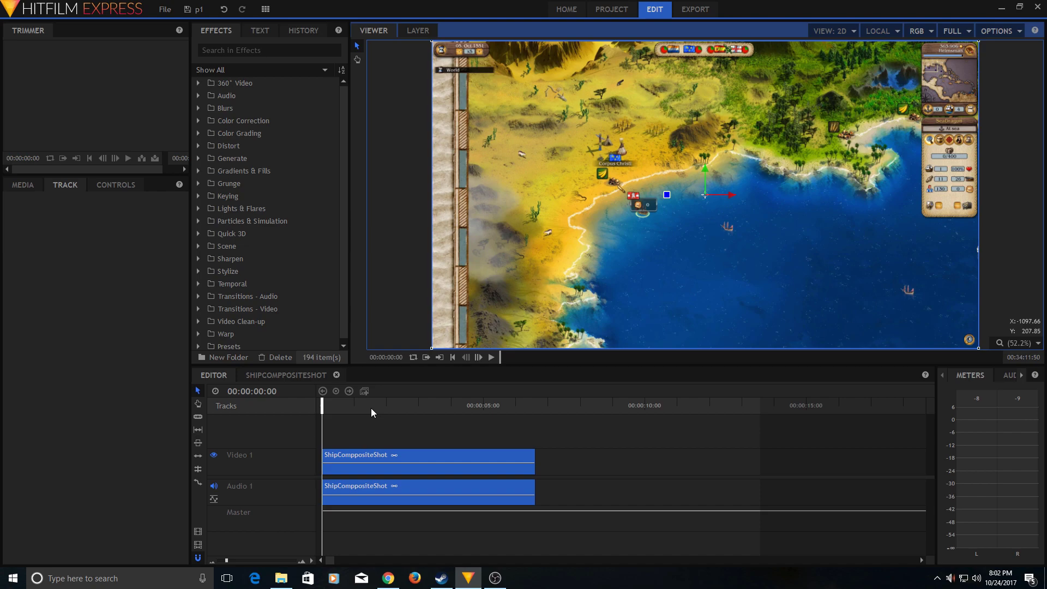
left_click(276, 377)
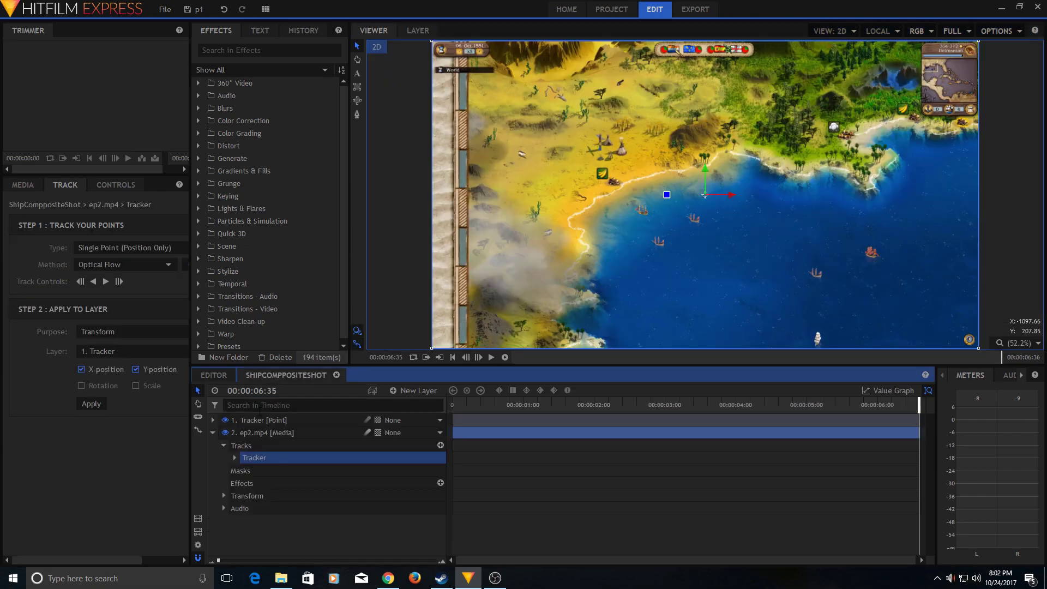
left_click(452, 357)
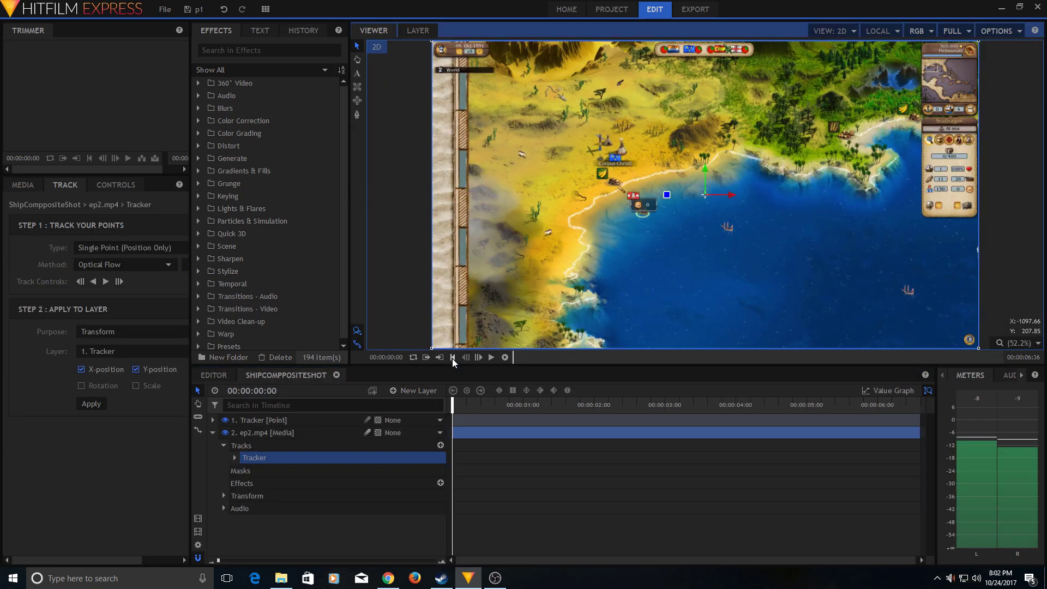
left_click(261, 421)
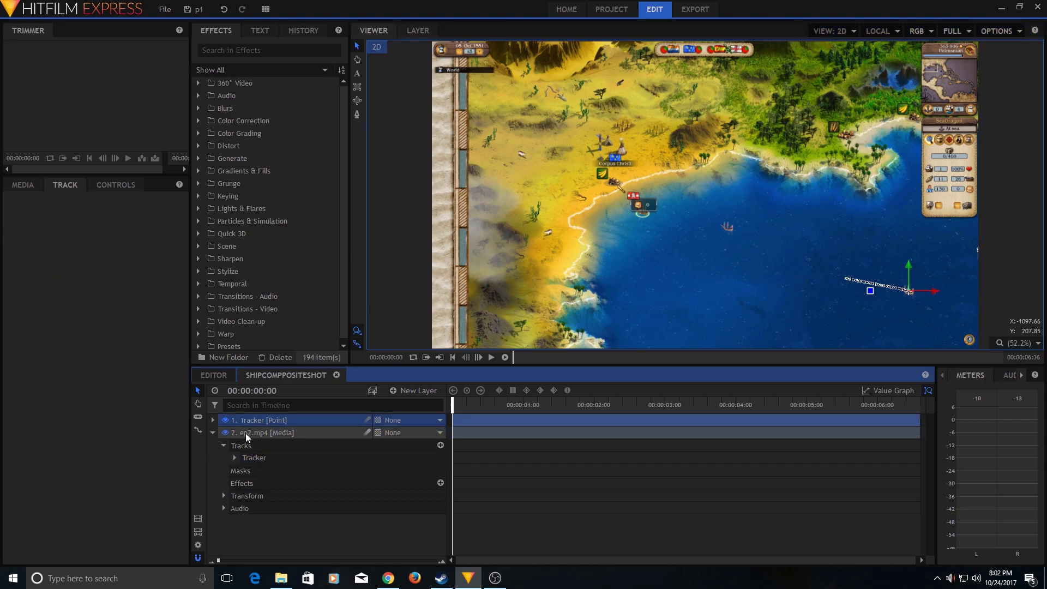
left_click(213, 434)
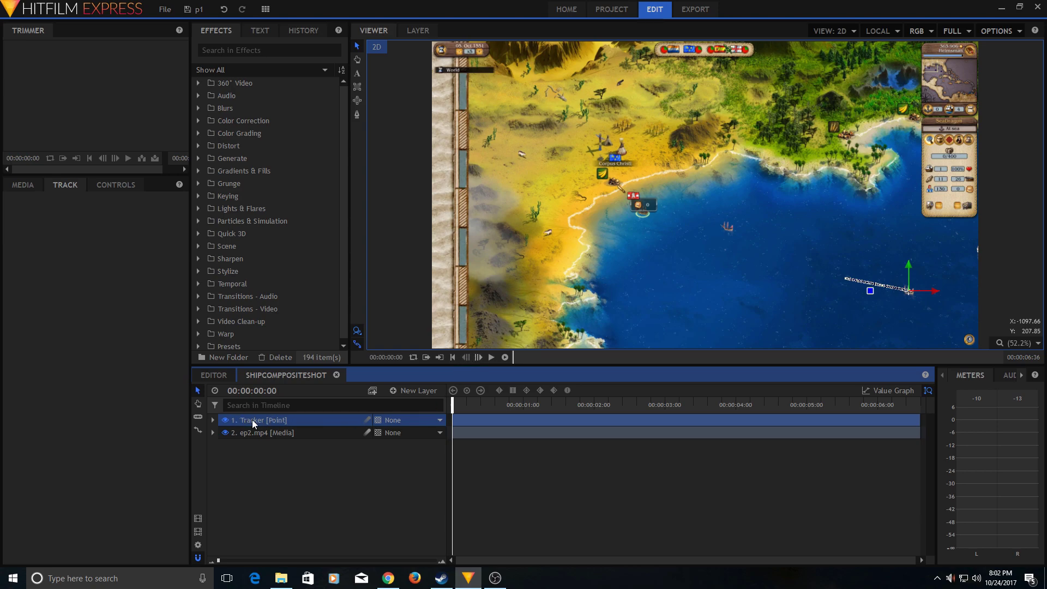
left_click(490, 358)
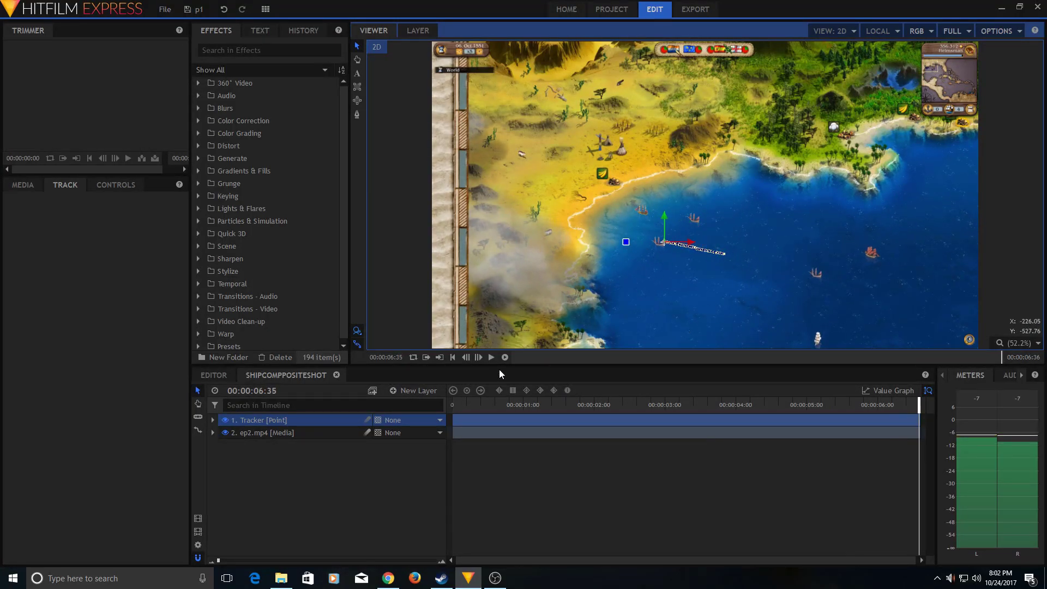
left_click(455, 358)
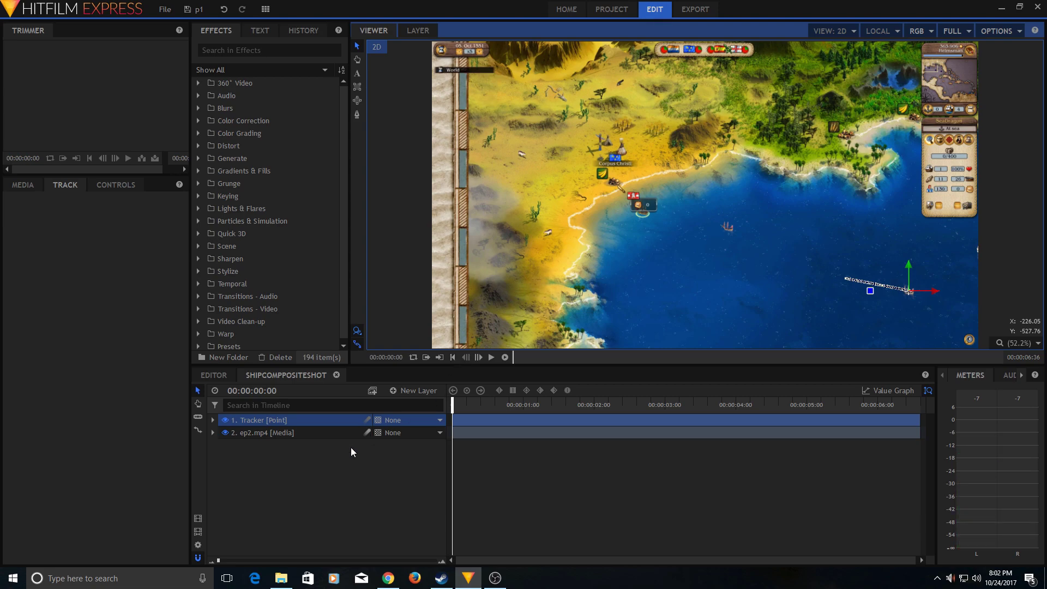
Add a new grade layer to the composite and rename it Censorship
right_click(255, 456)
mouse_move(286, 463)
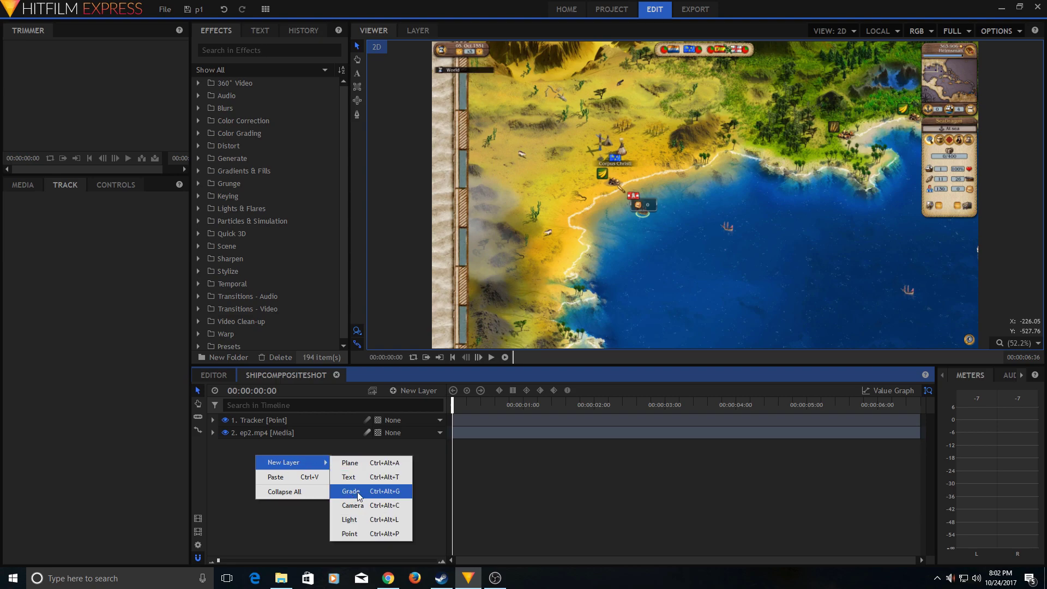
left_click(358, 492)
right_click(283, 424)
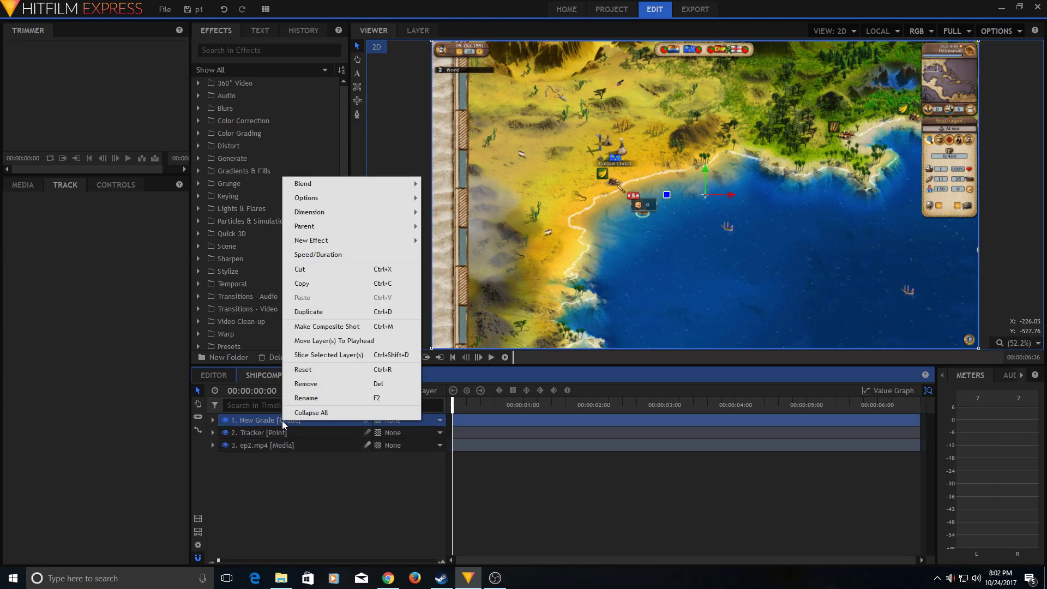
left_click(306, 399)
type("Censorship")
key("Return")
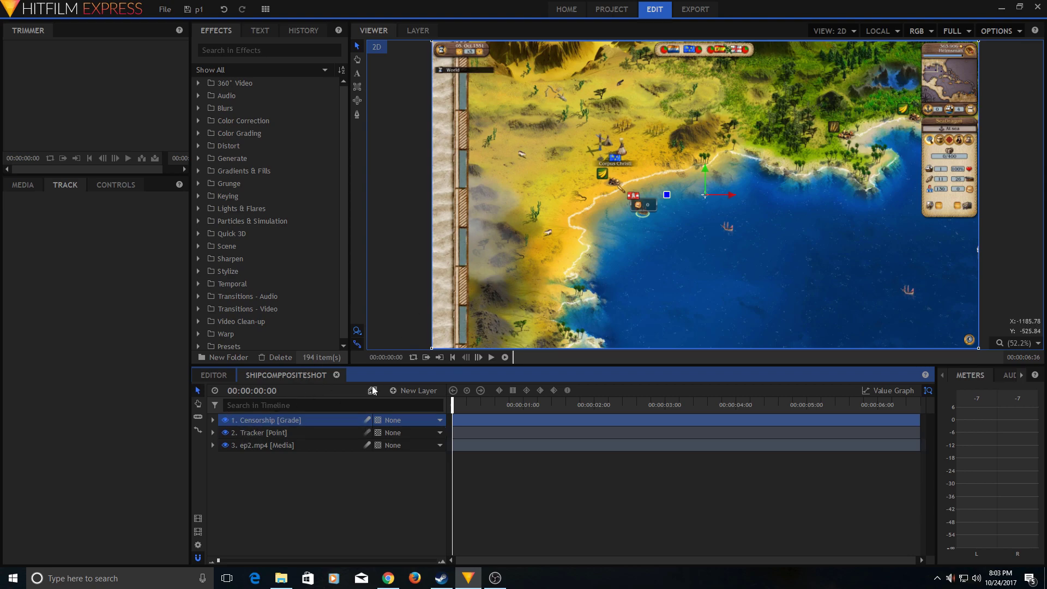
Draw an ellipse mask on Censorship and move it onto the lower-right ship
left_click(357, 101)
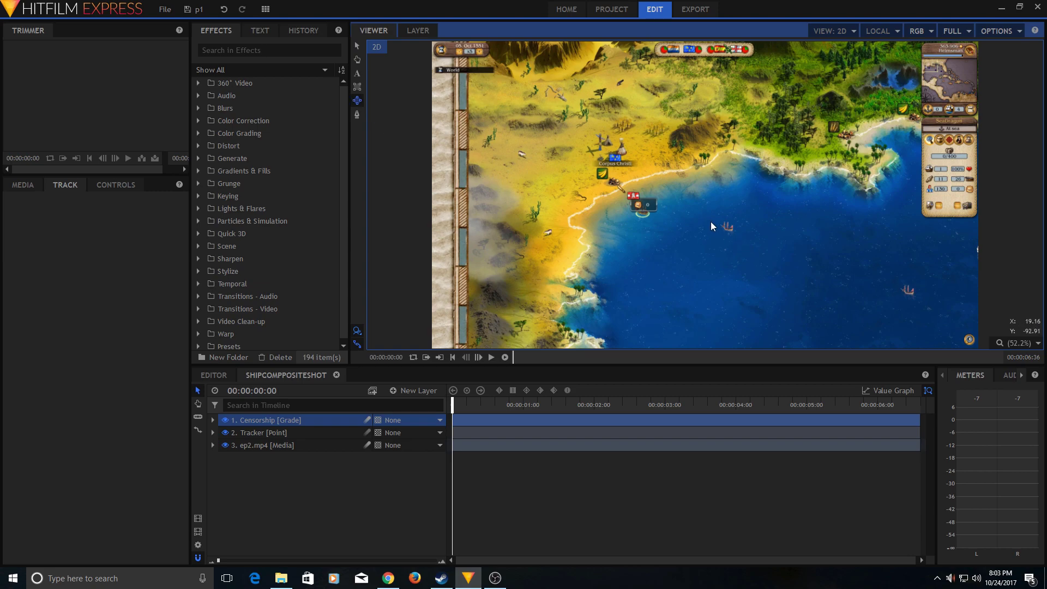
left_click_drag(711, 222, 728, 254)
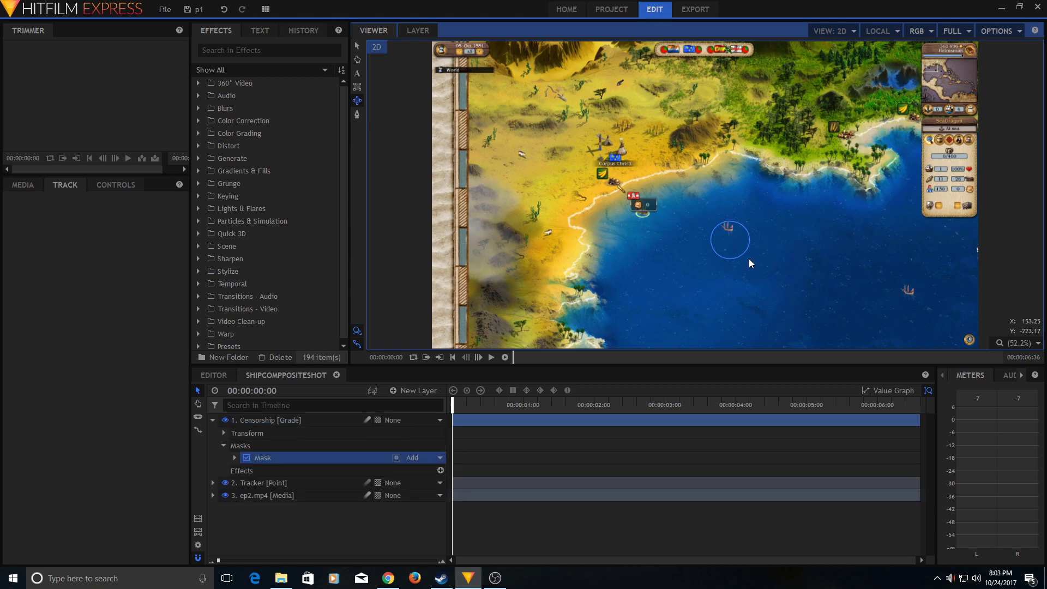
left_click(358, 47)
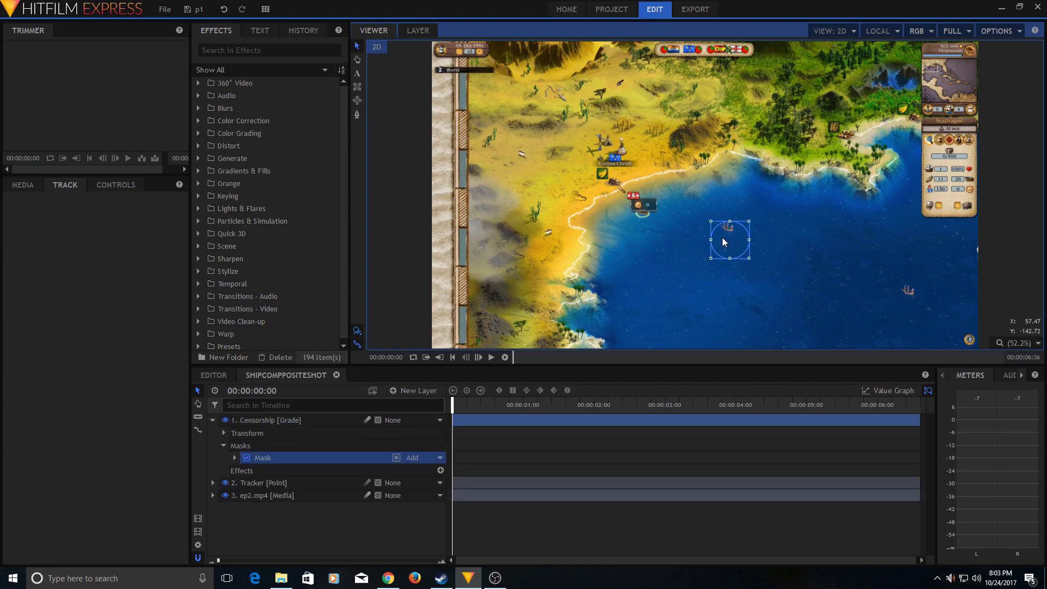
left_click_drag(723, 238, 901, 292)
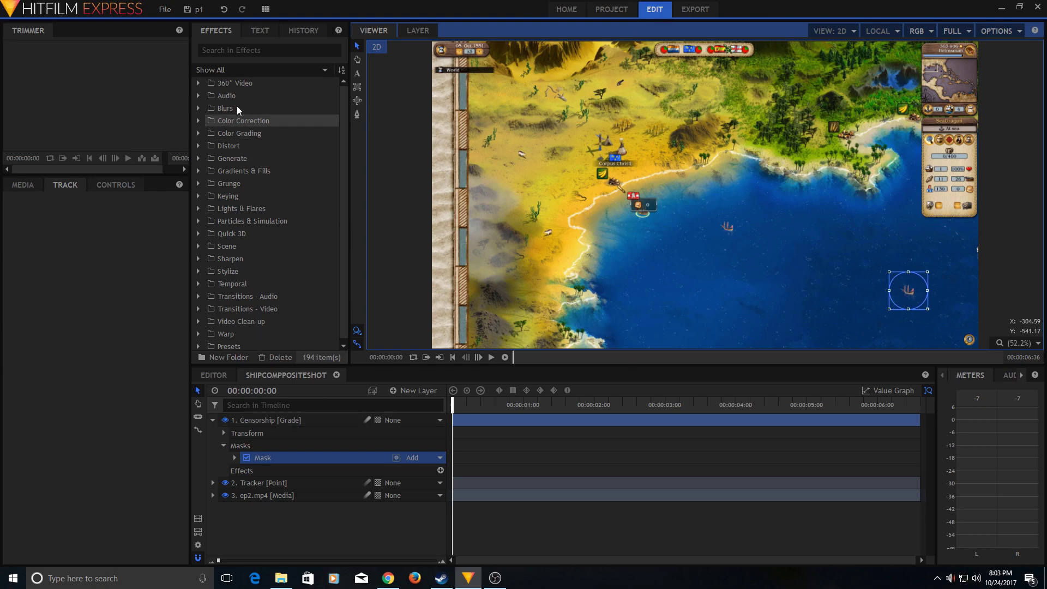
Drop the Distort > Mosaic effect onto Censorship and expand its settings
left_click(230, 50)
type("mosaic")
left_click_drag(241, 96, 263, 424)
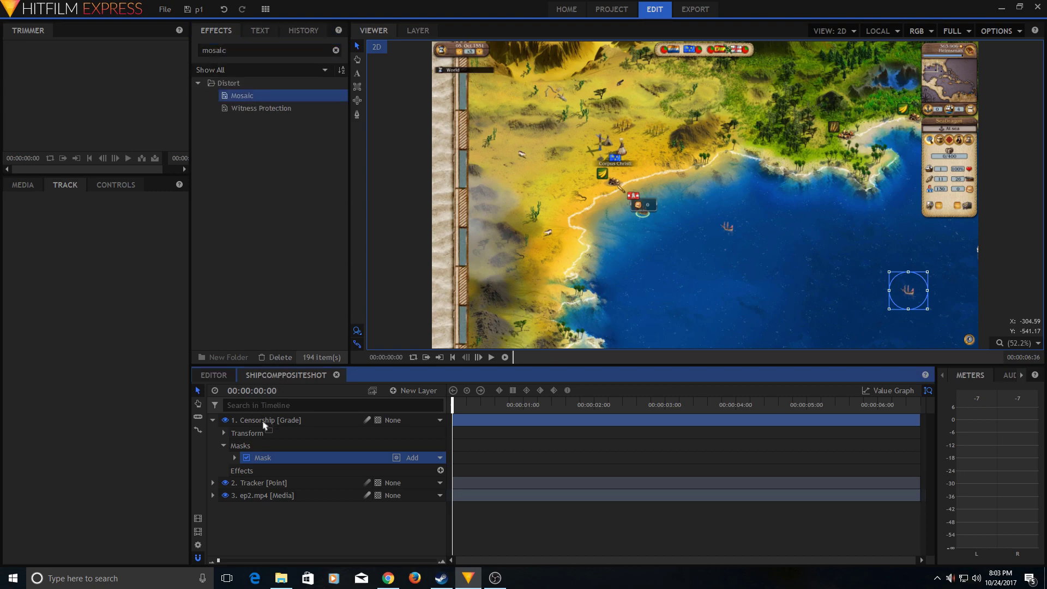
left_click_drag(264, 424, 291, 421)
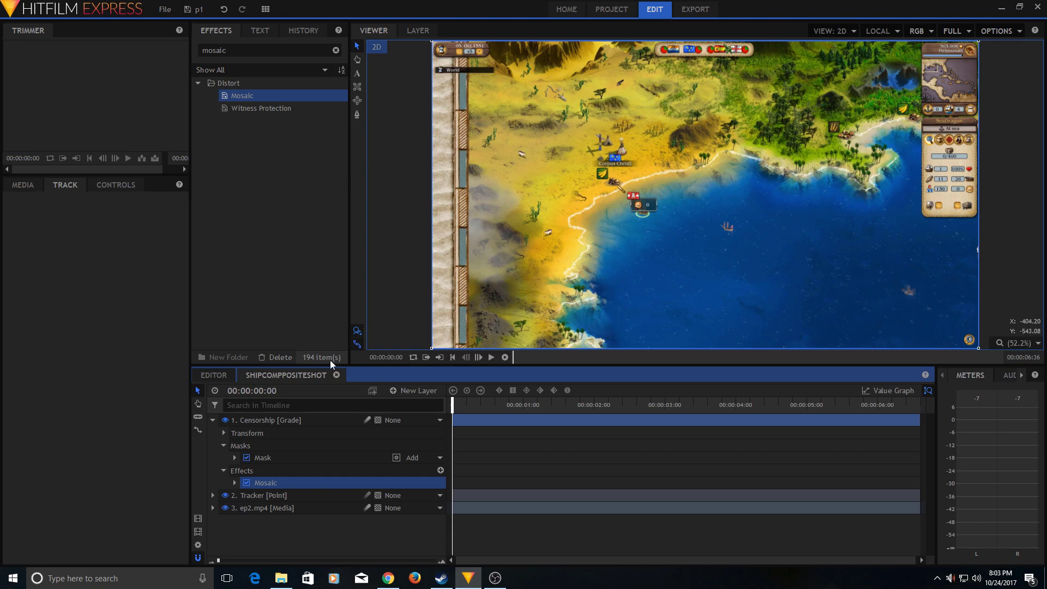
left_click(223, 445)
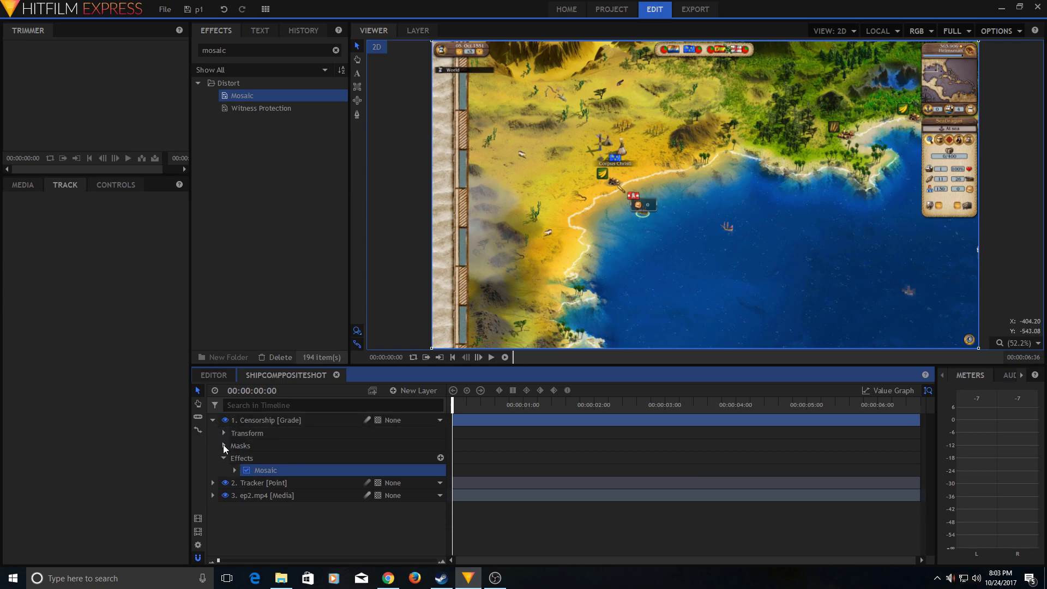
left_click(233, 470)
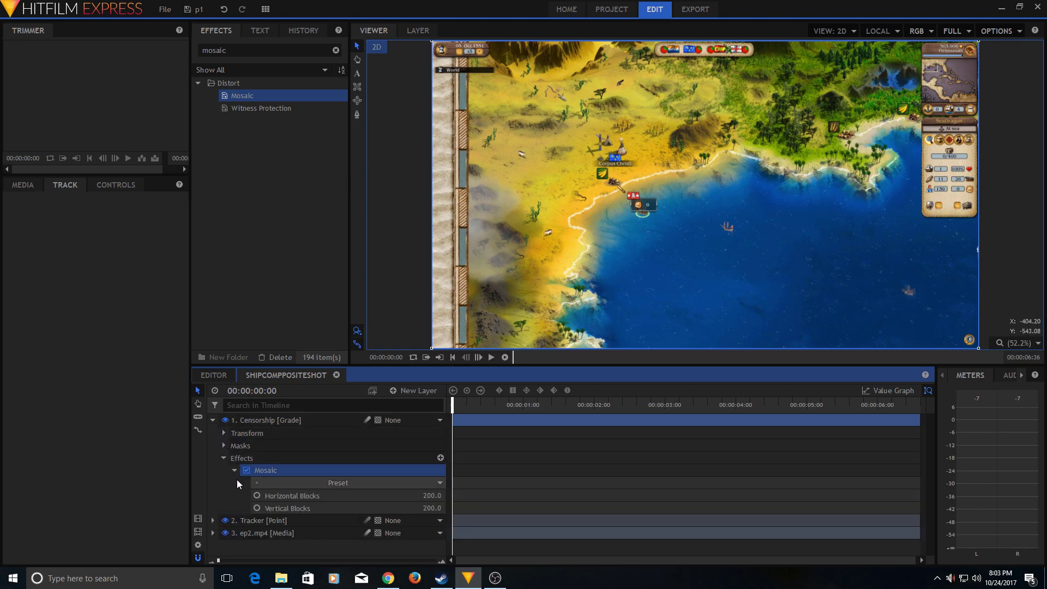
Choose the 10x5 Mosaic preset and parent Censorship to '2. Tracker'
left_click(353, 483)
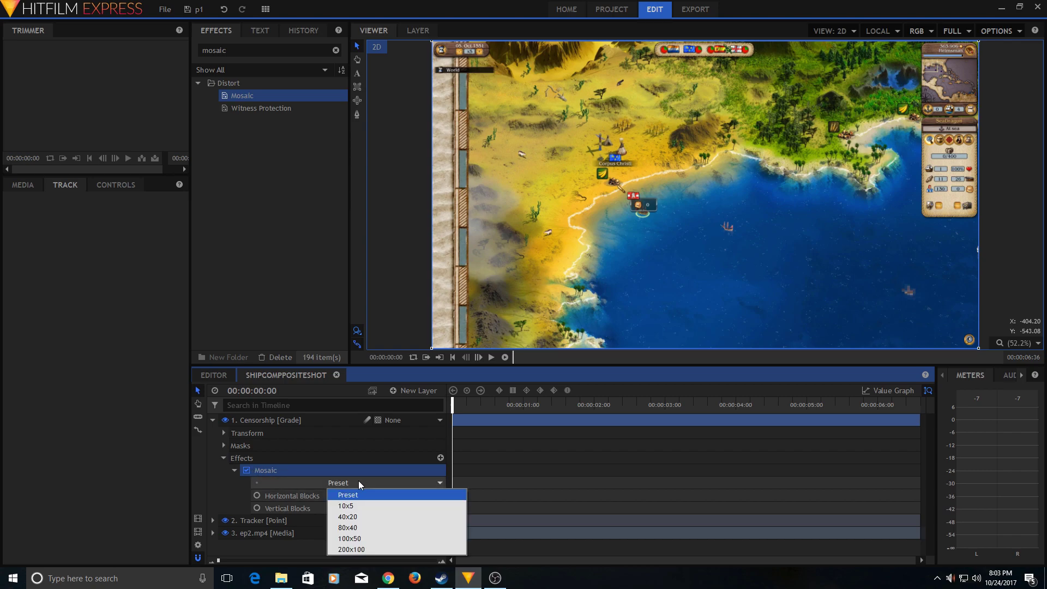
left_click(349, 508)
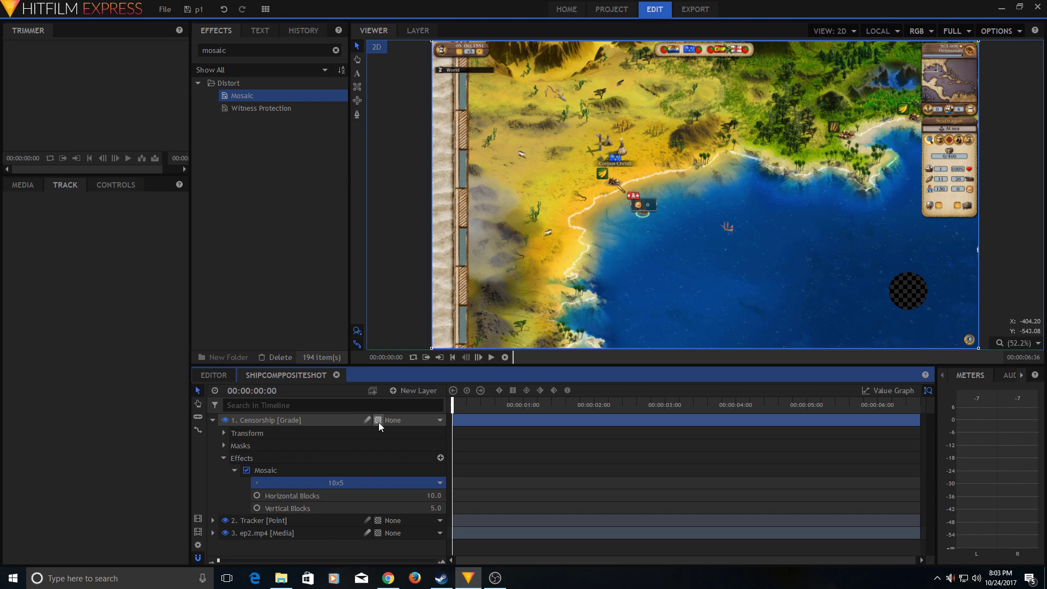
left_click(416, 420)
left_click(418, 445)
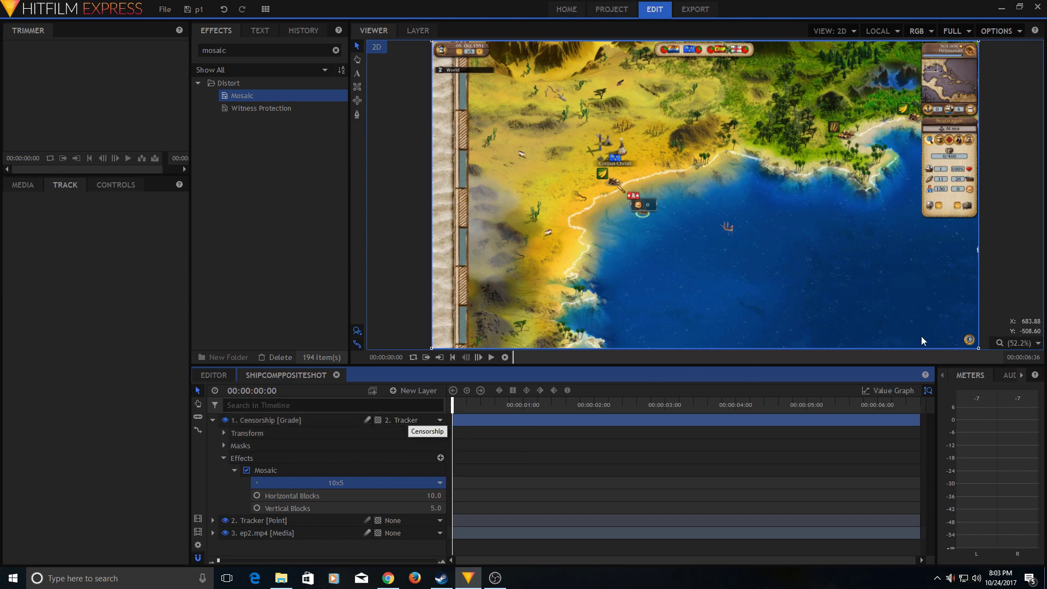
left_click(405, 420)
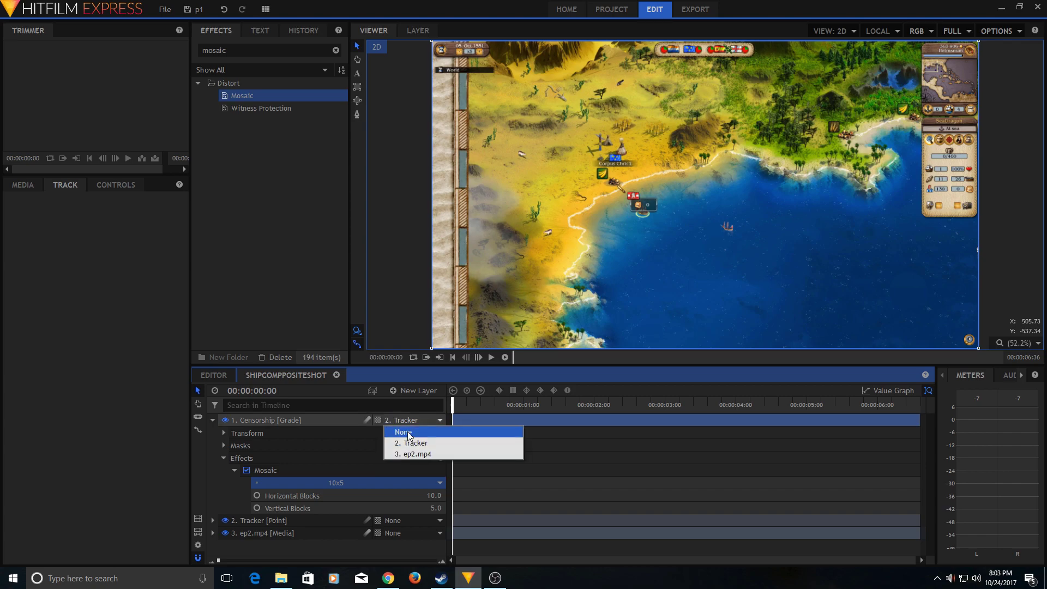
left_click(410, 445)
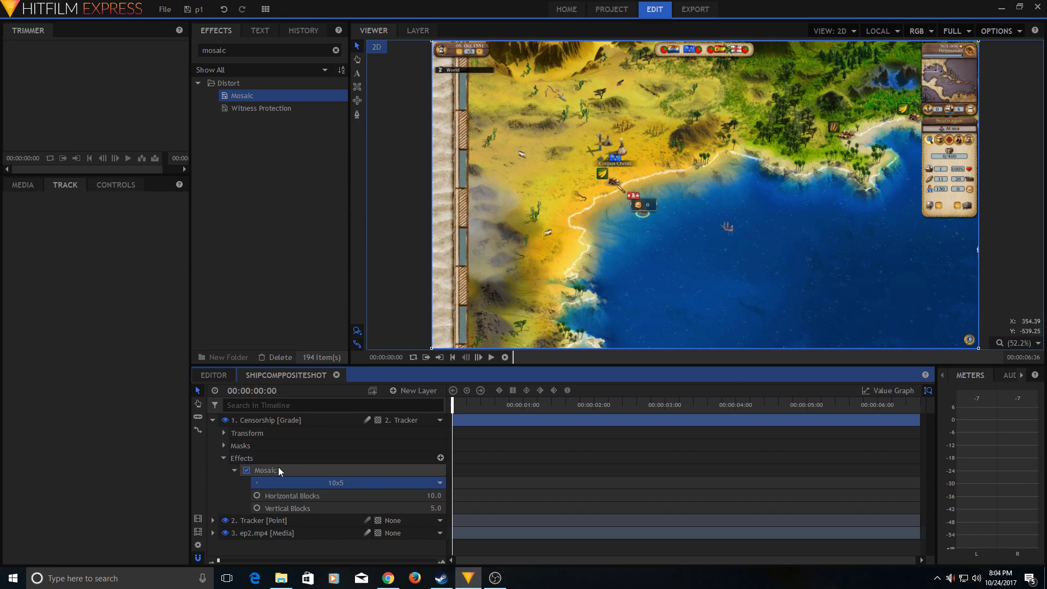
Toggle Mosaic off and on, re-parent Censorship to '2. Tracker', and collapse the layer
left_click(410, 419)
left_click(407, 429)
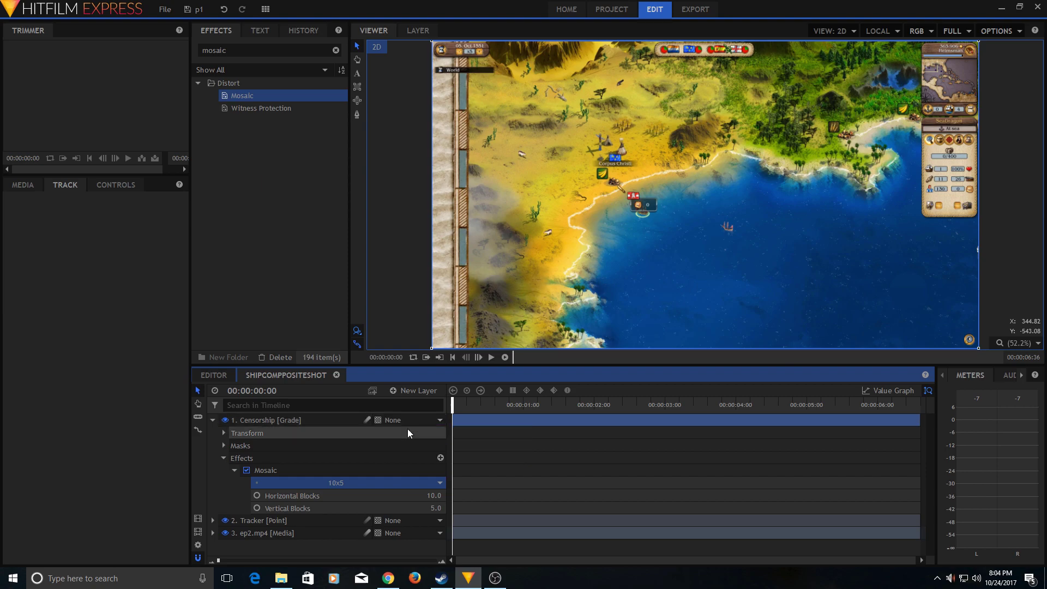
left_click(246, 470)
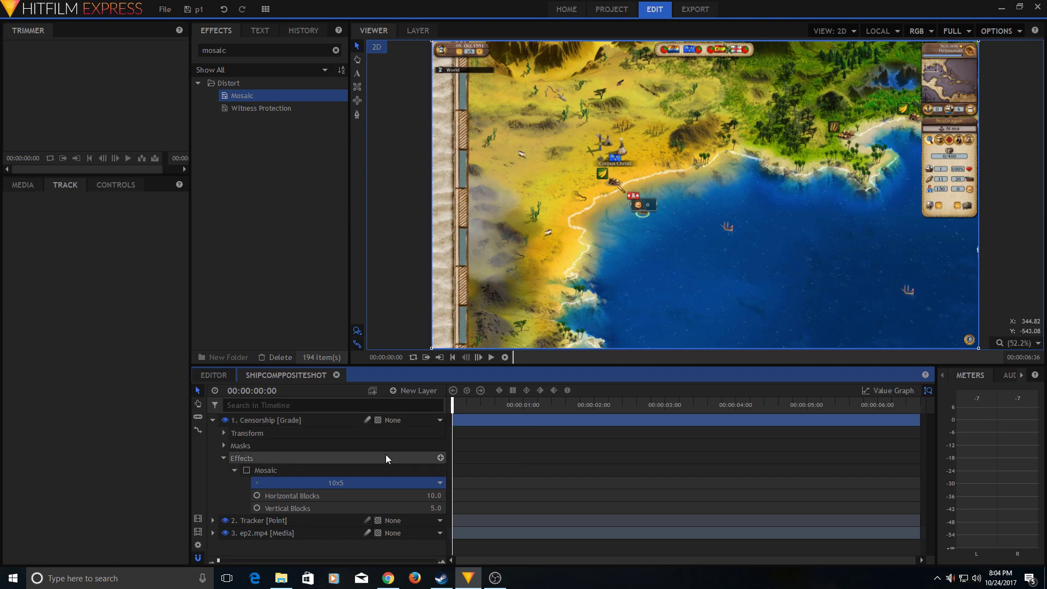
left_click(247, 470)
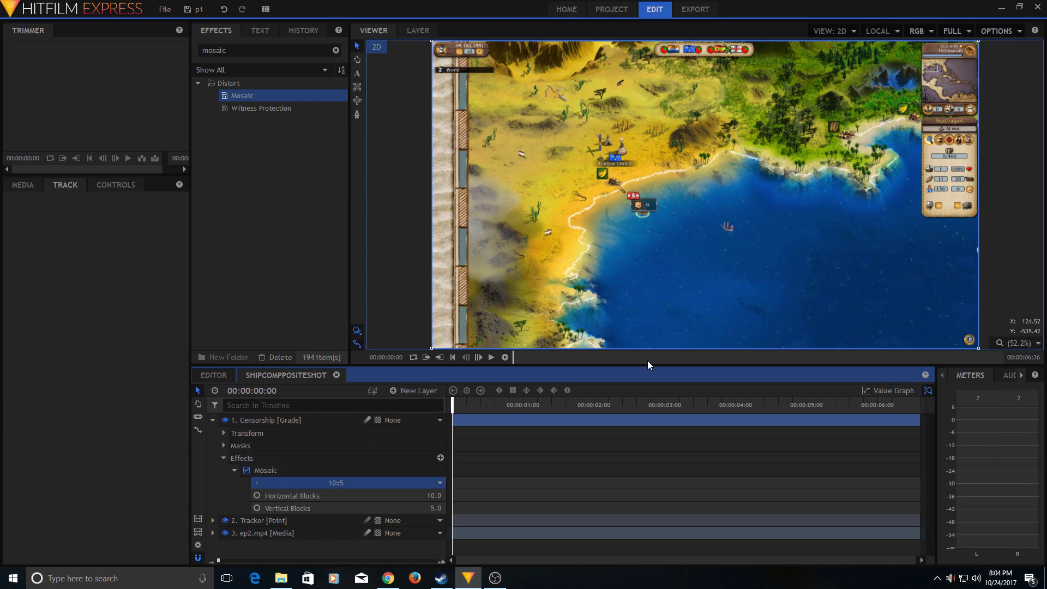
left_click(406, 419)
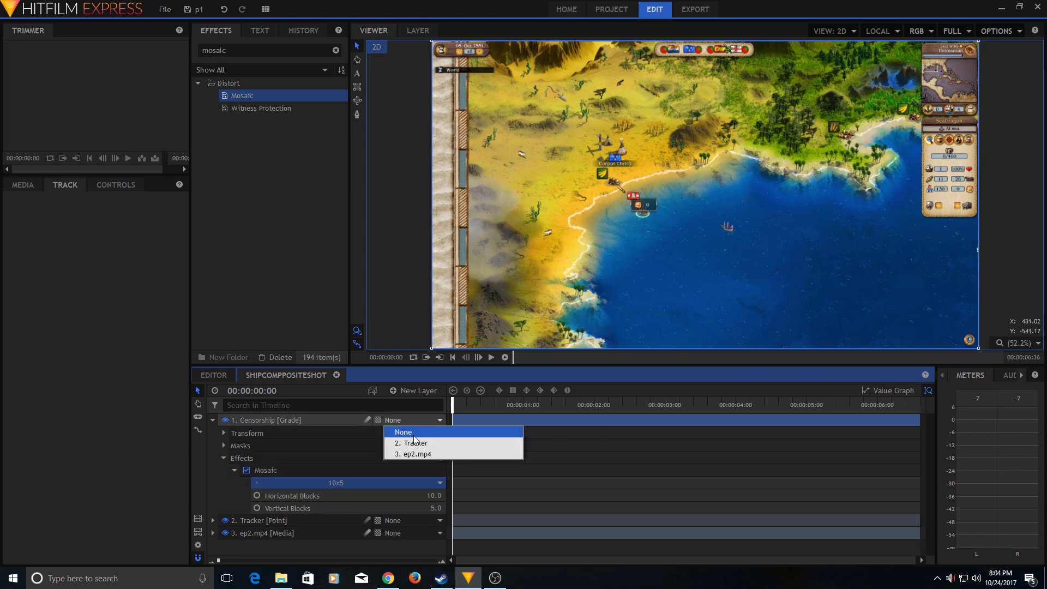
left_click(416, 443)
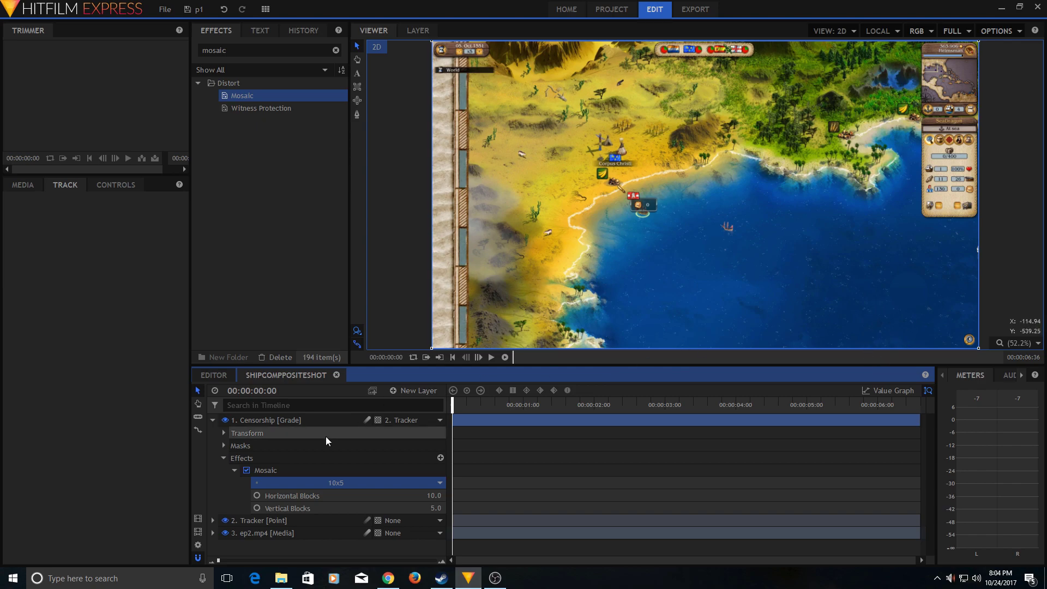
left_click(213, 421)
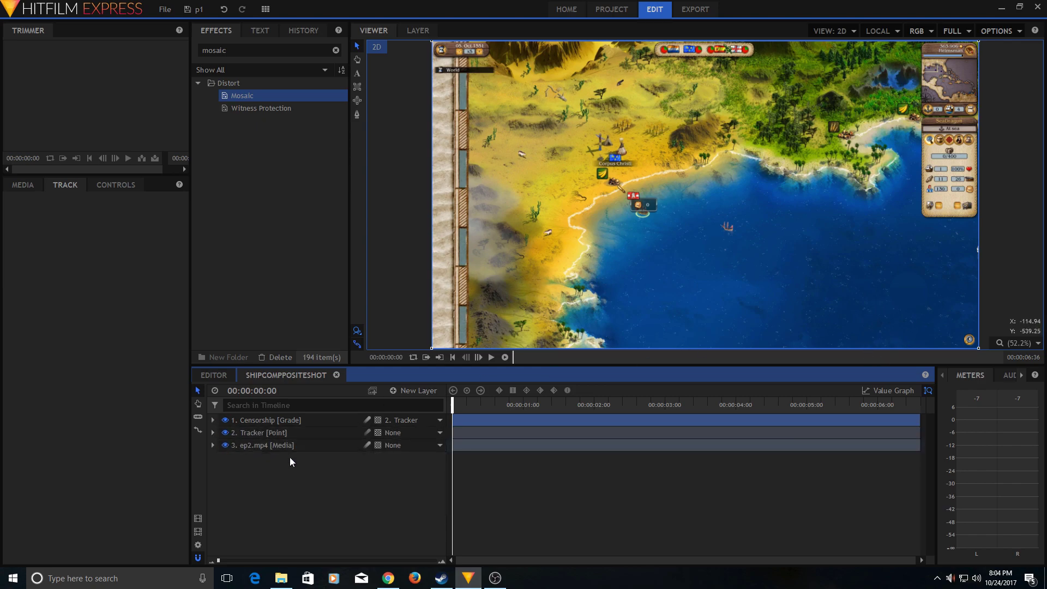
Replay the mosaic-censored ship composite from the beginning several times to review the result
left_click(452, 358)
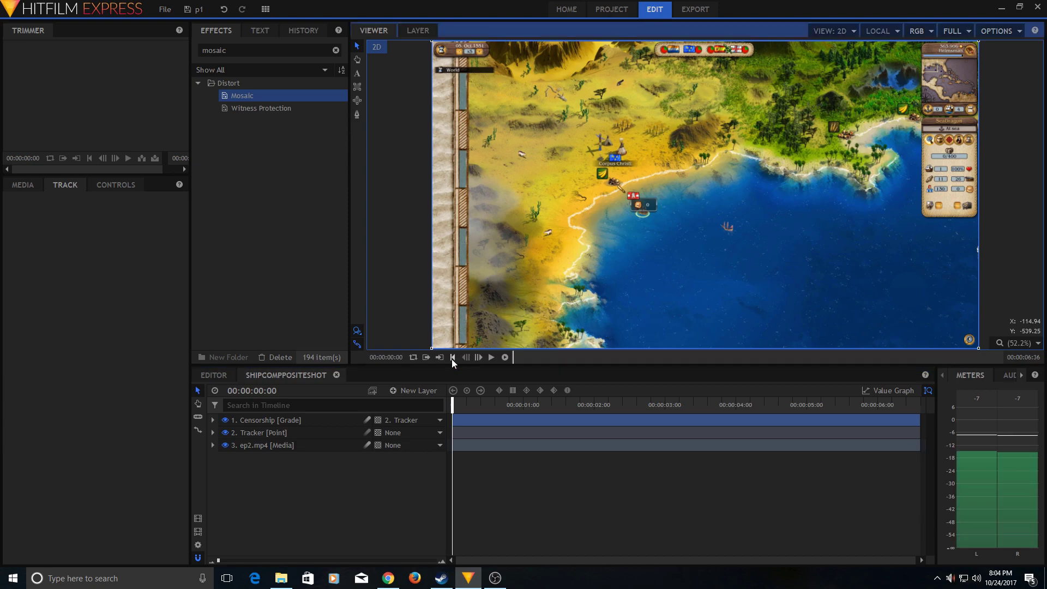
left_click(492, 357)
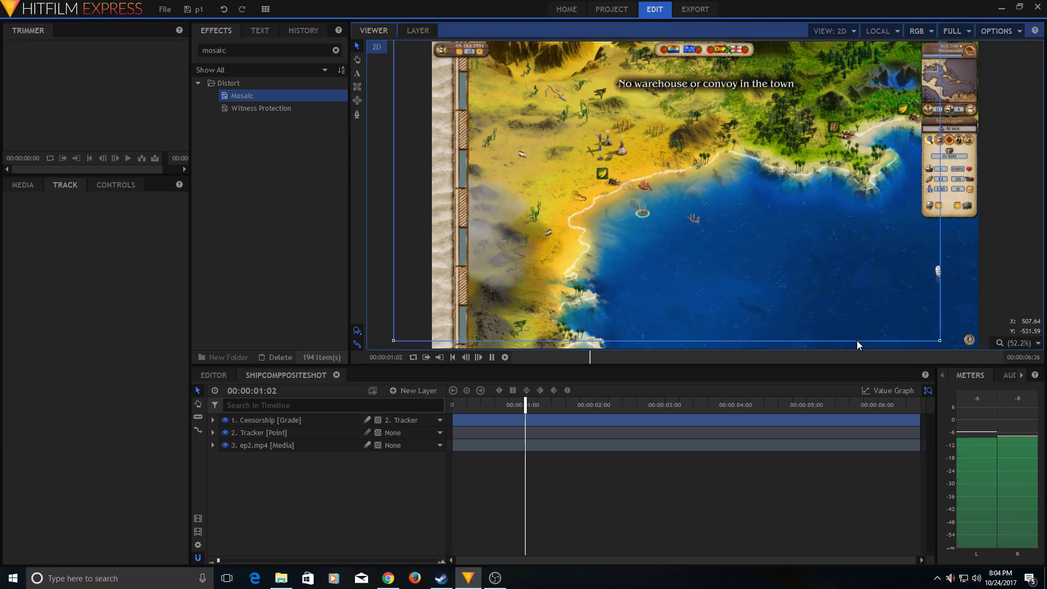
left_click(453, 357)
left_click(346, 511)
left_click(491, 358)
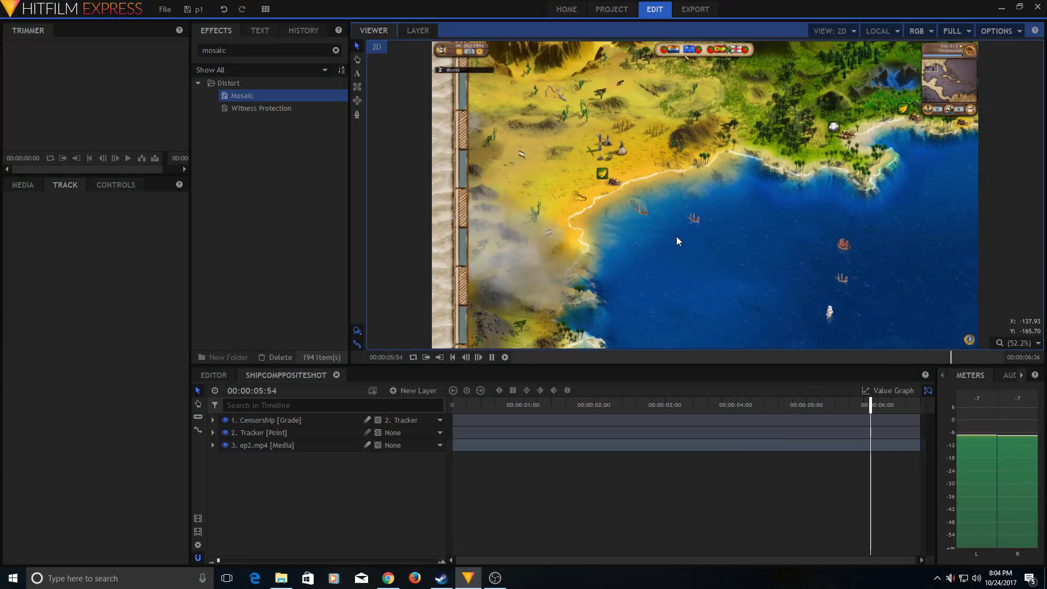
left_click(456, 361)
key("space")
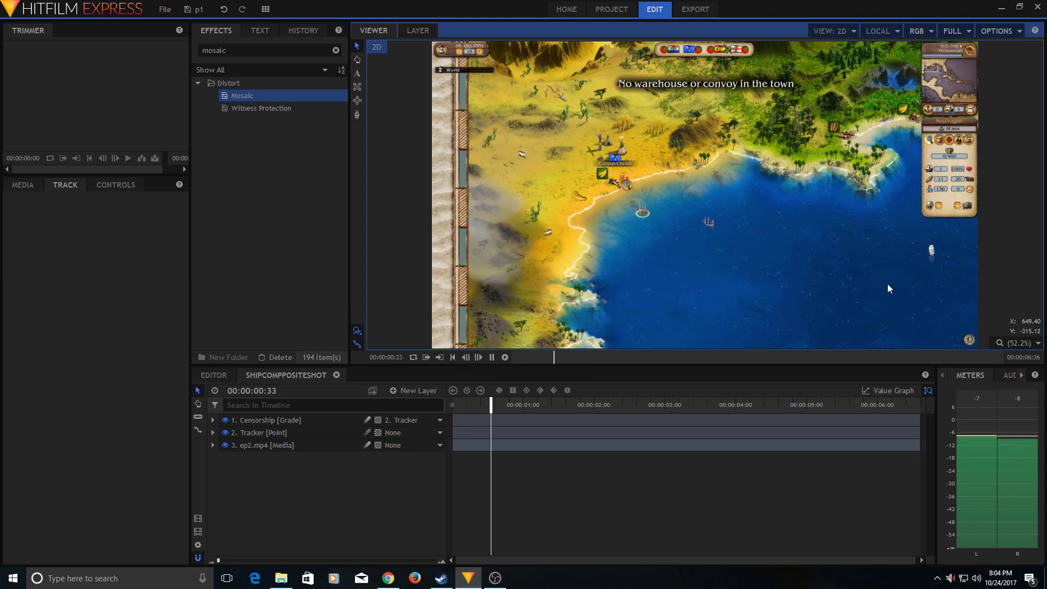